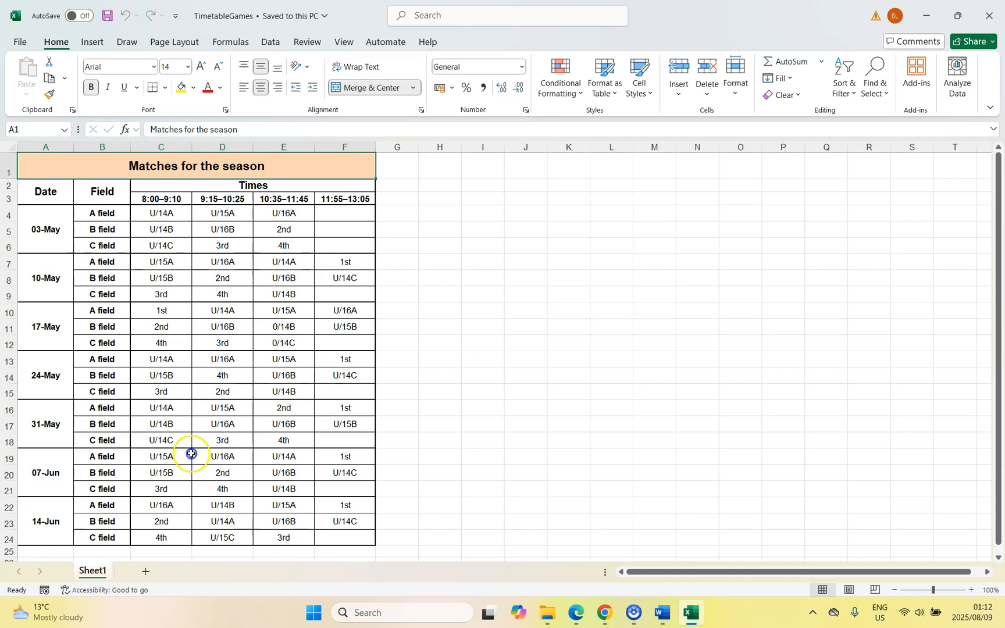
# Step: Duplicate Sheet1 within the same workbook, placing the copy at the end
pyautogui.rightClick(92, 573)
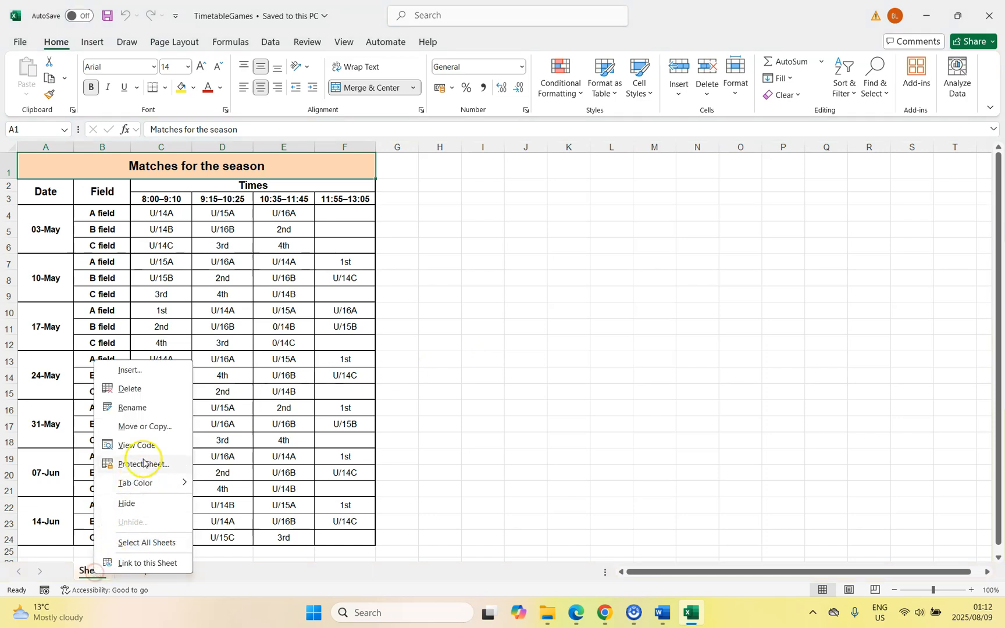
pyautogui.click(154, 429)
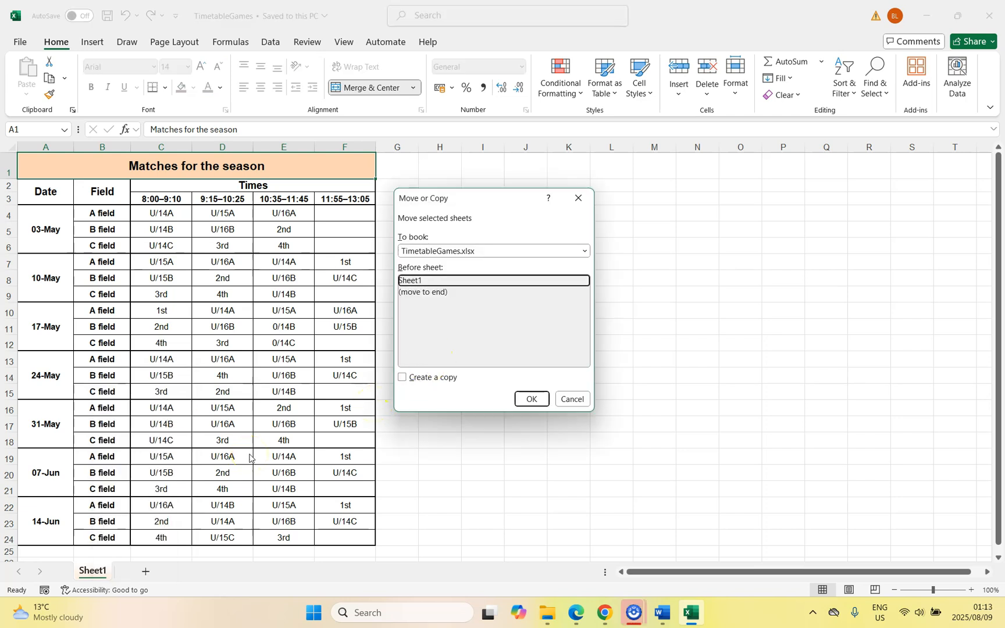
pyautogui.click(402, 377)
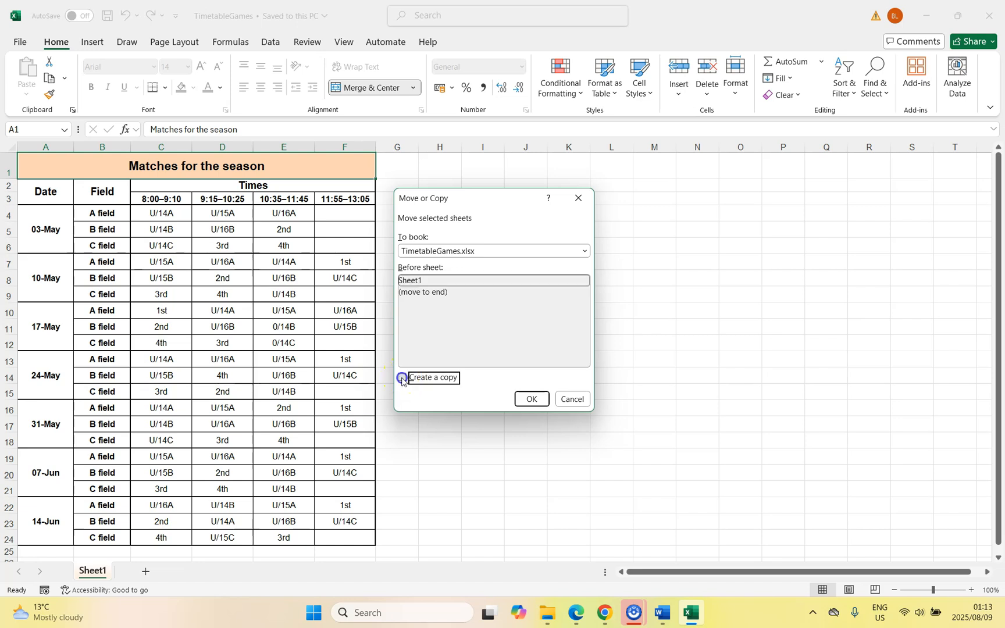
pyautogui.click(428, 294)
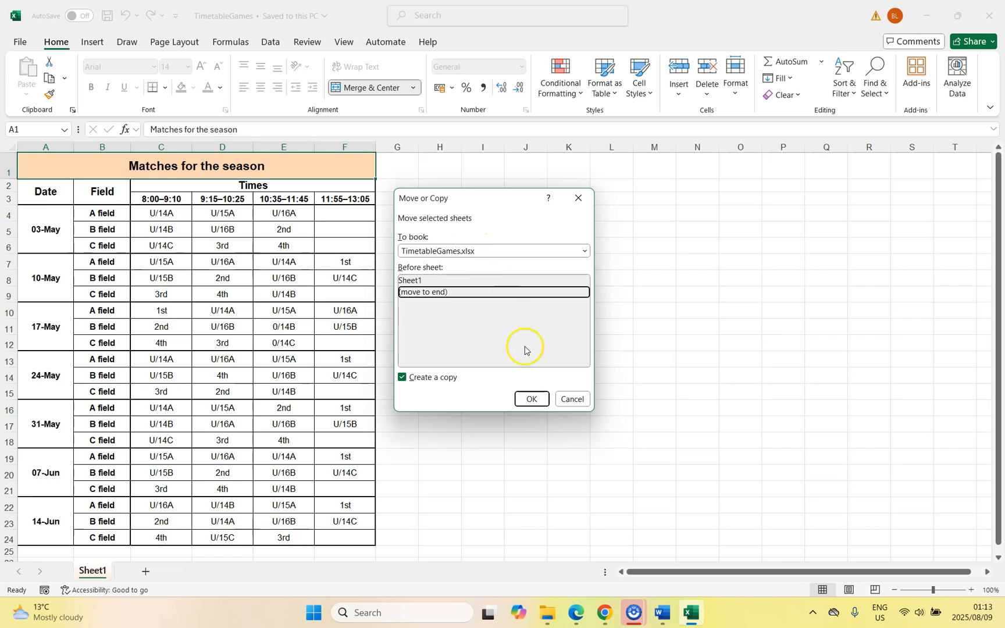
pyautogui.click(530, 399)
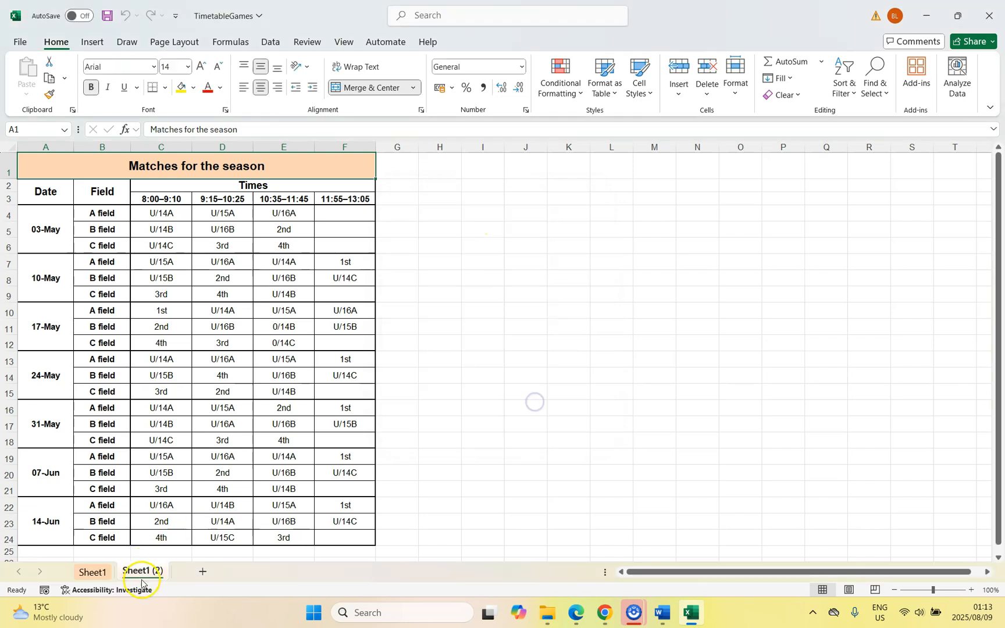
# Step: Create a second copy of Sheet1 positioned after all the existing sheets
pyautogui.click(91, 572)
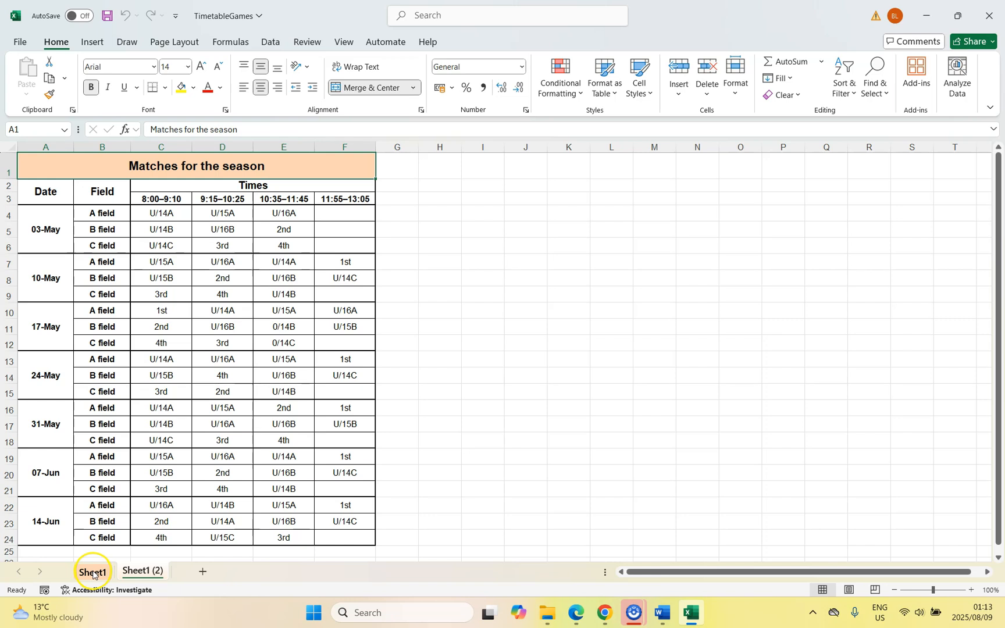
pyautogui.rightClick(92, 574)
pyautogui.click(143, 423)
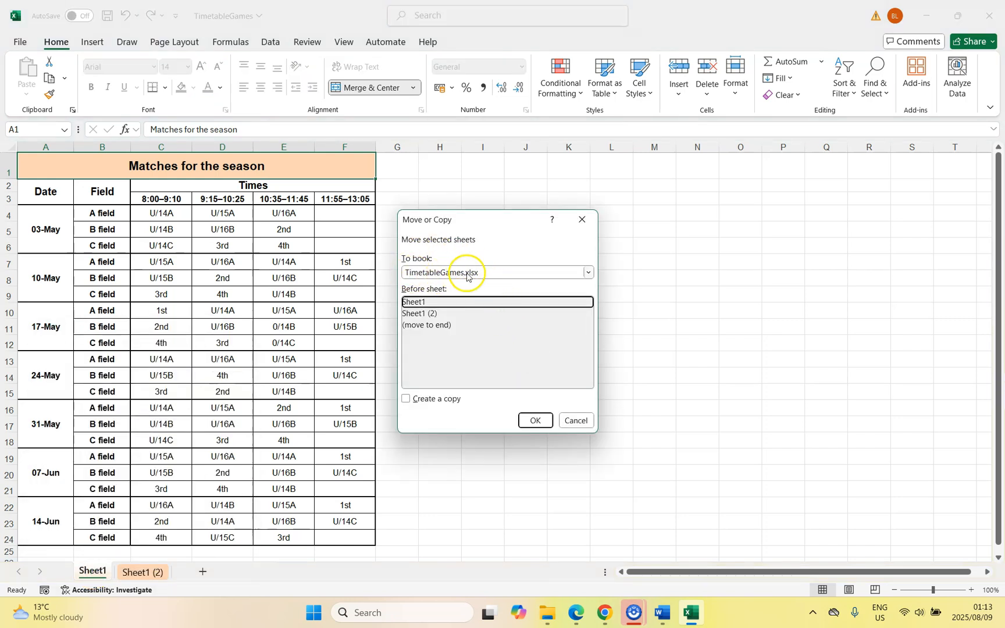
pyautogui.click(426, 326)
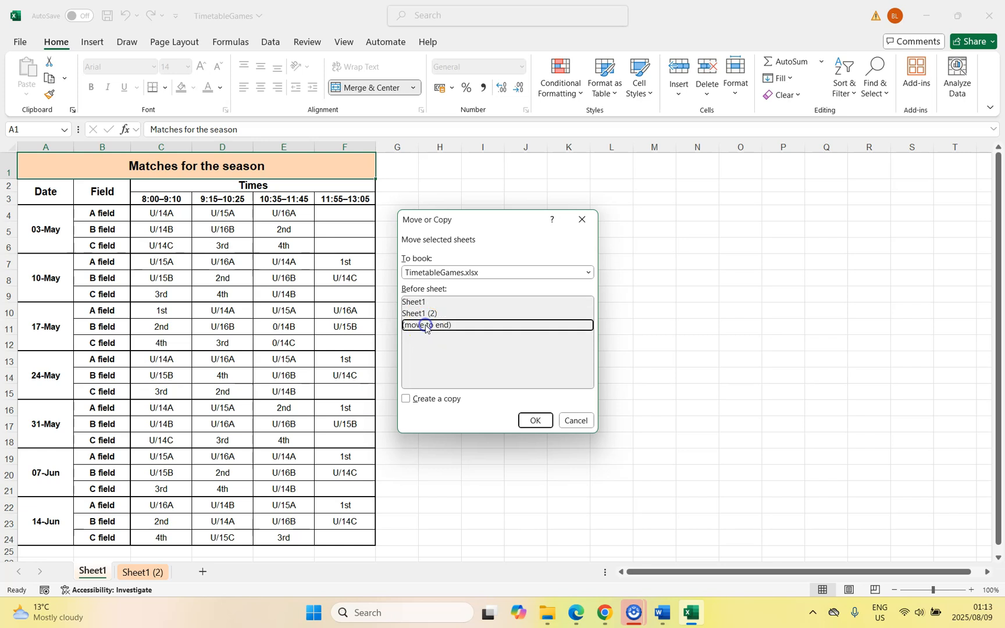
pyautogui.click(405, 399)
pyautogui.click(534, 420)
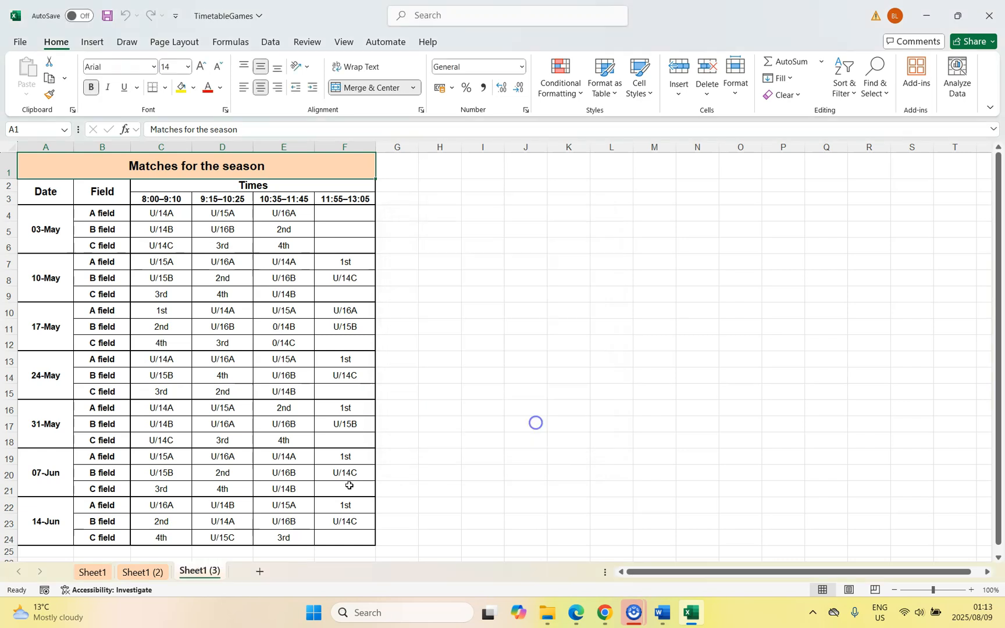
# Step: Rename the first copied sheet, Sheet1 (2), as 2nd Team
pyautogui.rightClick(144, 575)
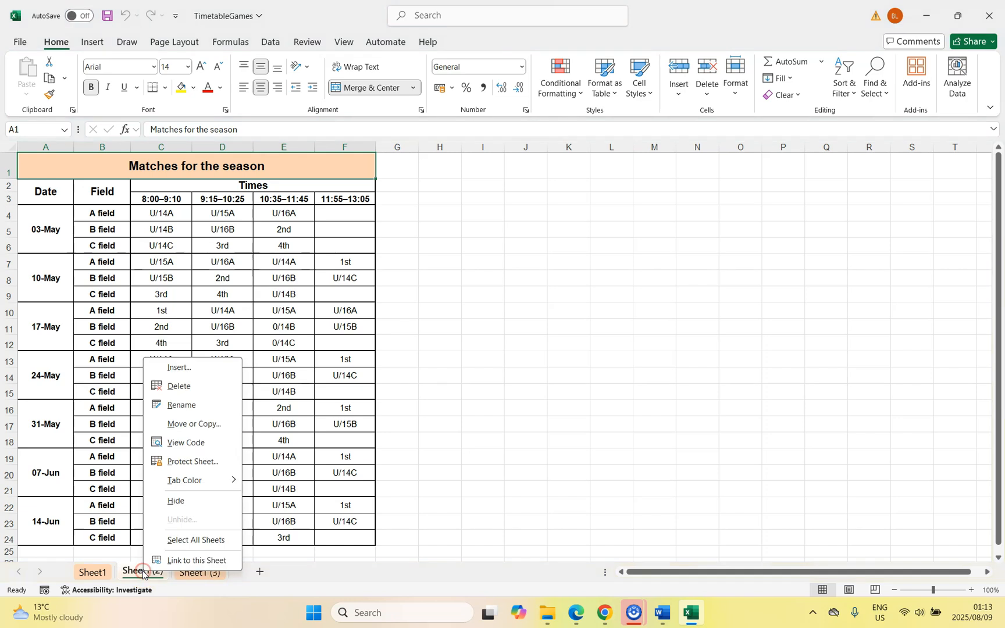
pyautogui.click(185, 406)
pyautogui.write('2nd Team')
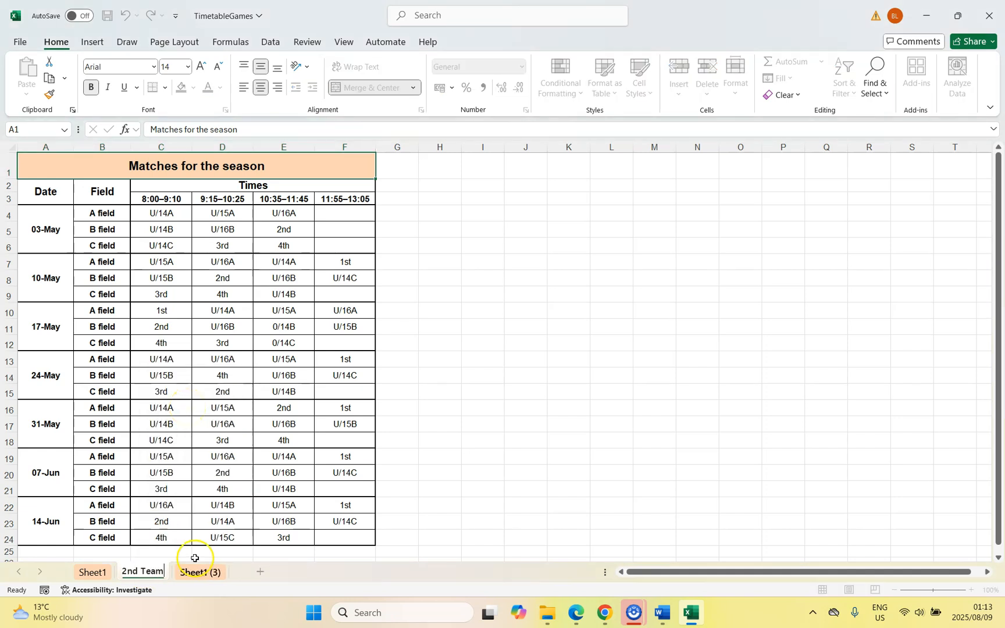
# Step: Rename the other copied sheet, Sheet1 (3), as U16
pyautogui.rightClick(185, 575)
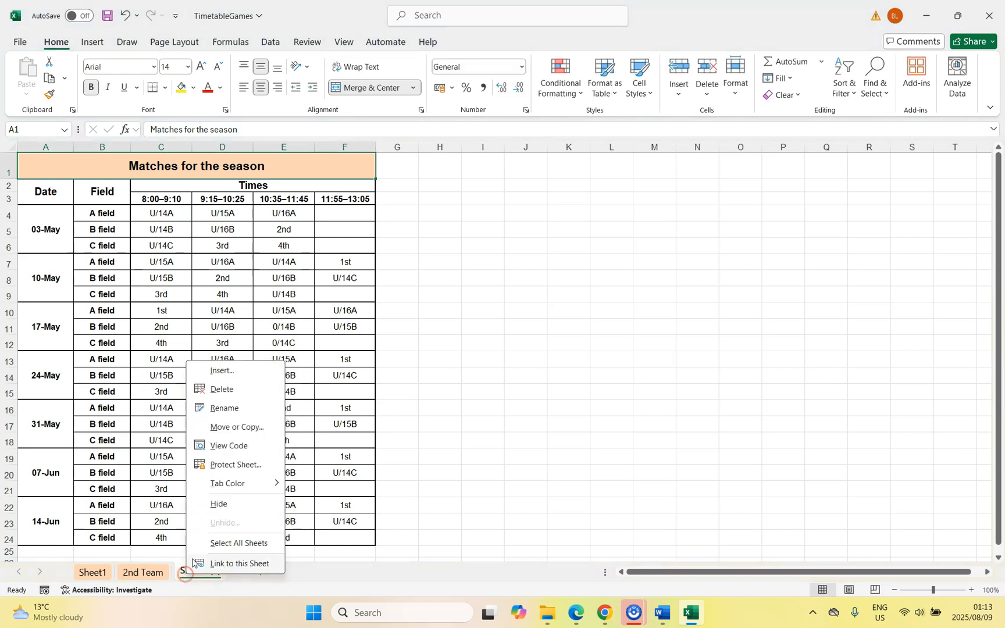
pyautogui.click(236, 408)
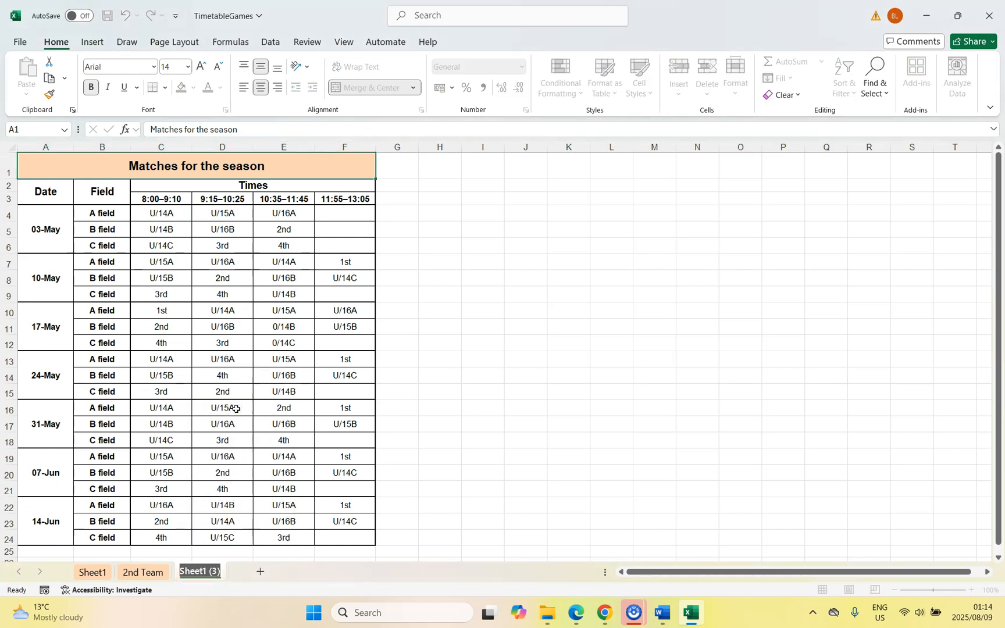
pyautogui.write('U16')
pyautogui.click(274, 399)
pyautogui.click(442, 357)
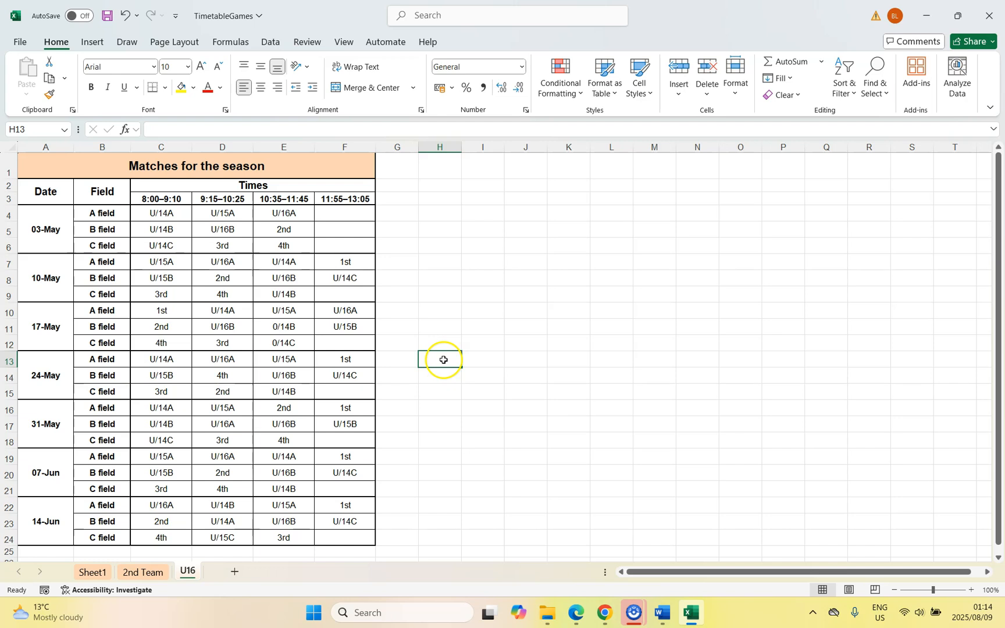
# Step: On the 2nd Team sheet, set up an Equal To conditional formatting rule for C4:F24 that matches the value 2nd
pyautogui.click(143, 572)
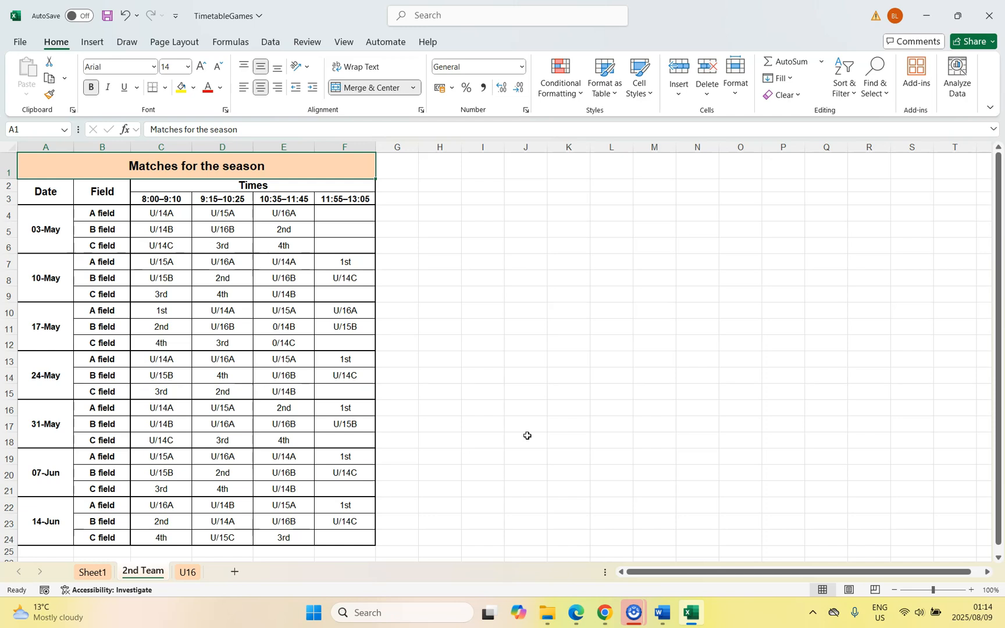
pyautogui.click(289, 228)
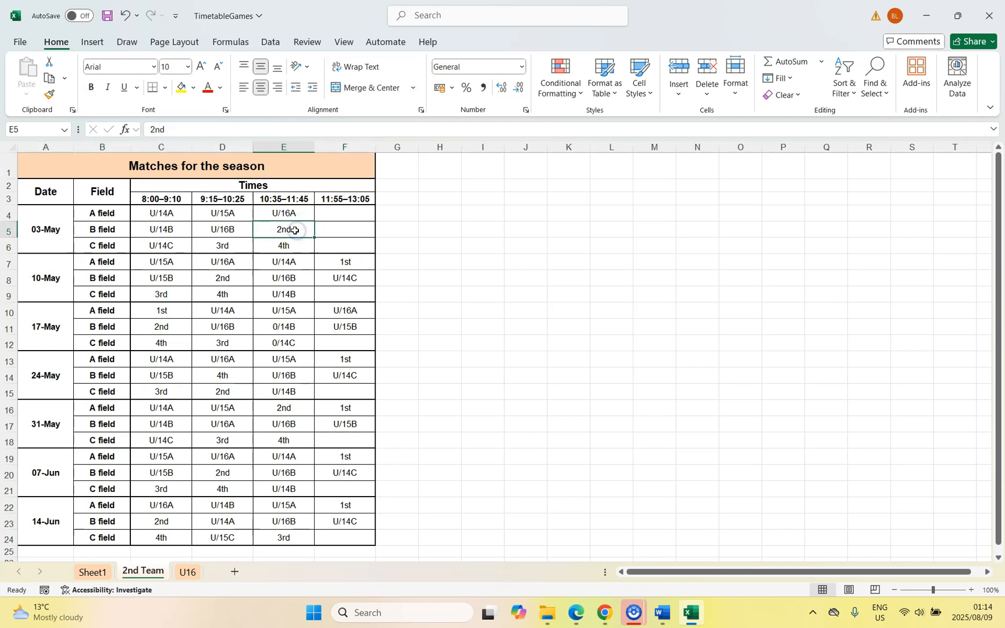
pyautogui.click(234, 278)
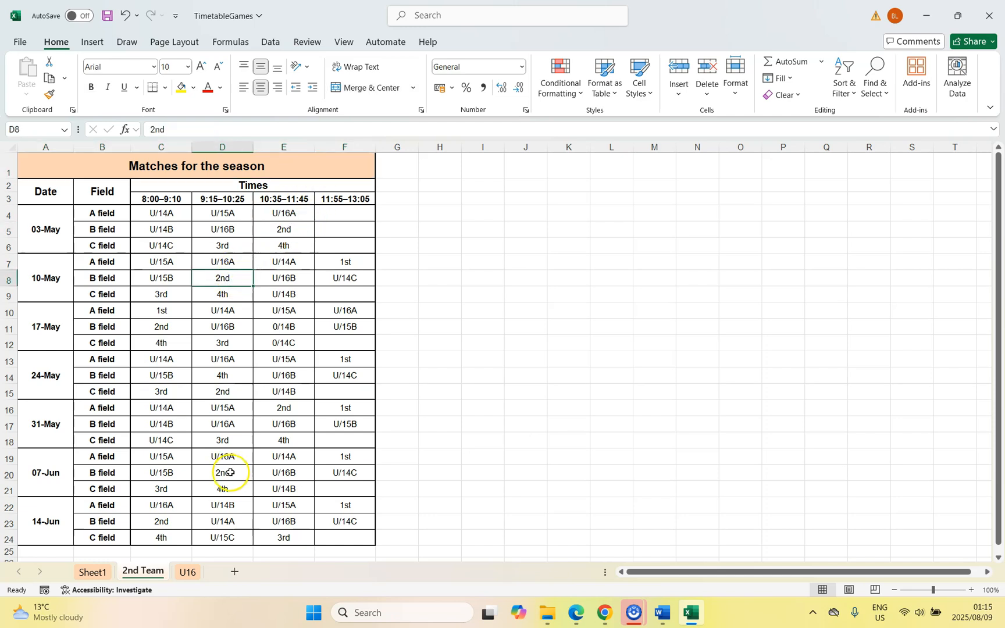
pyautogui.moveTo(155, 213); pyautogui.dragTo(348, 536)
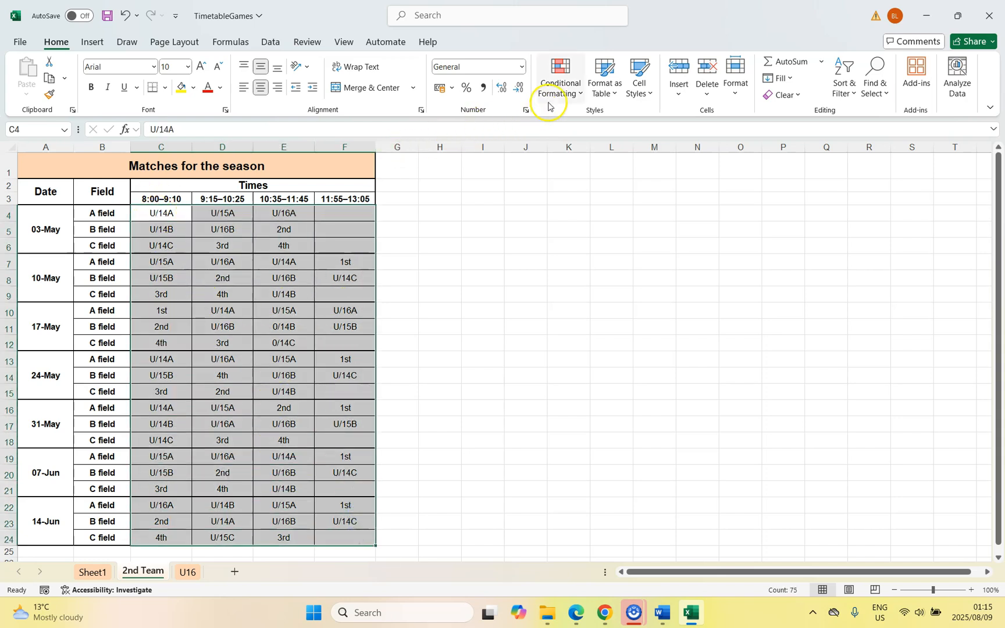
pyautogui.click(578, 93)
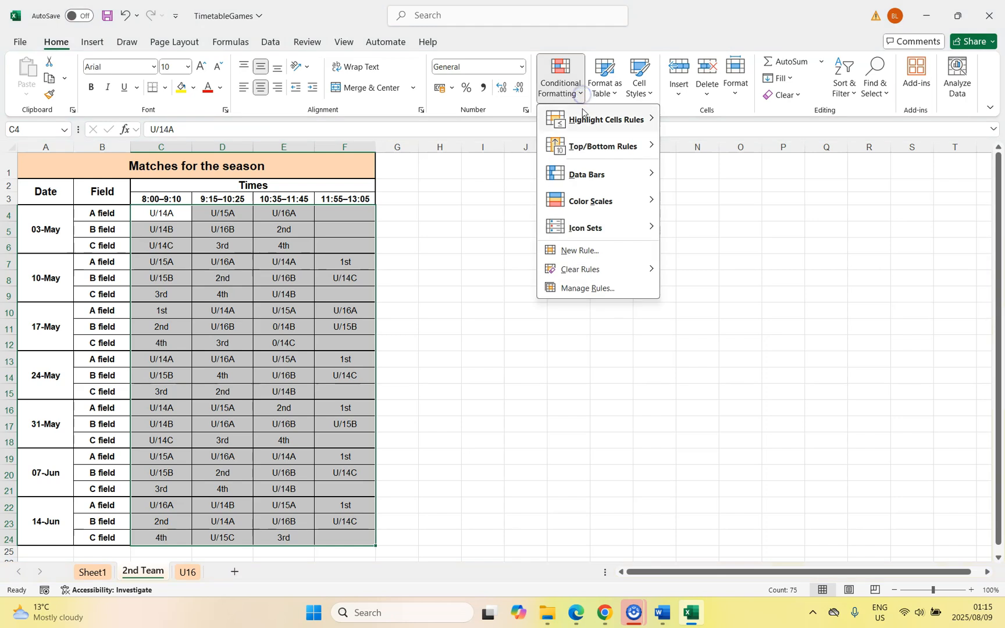
pyautogui.click(585, 124)
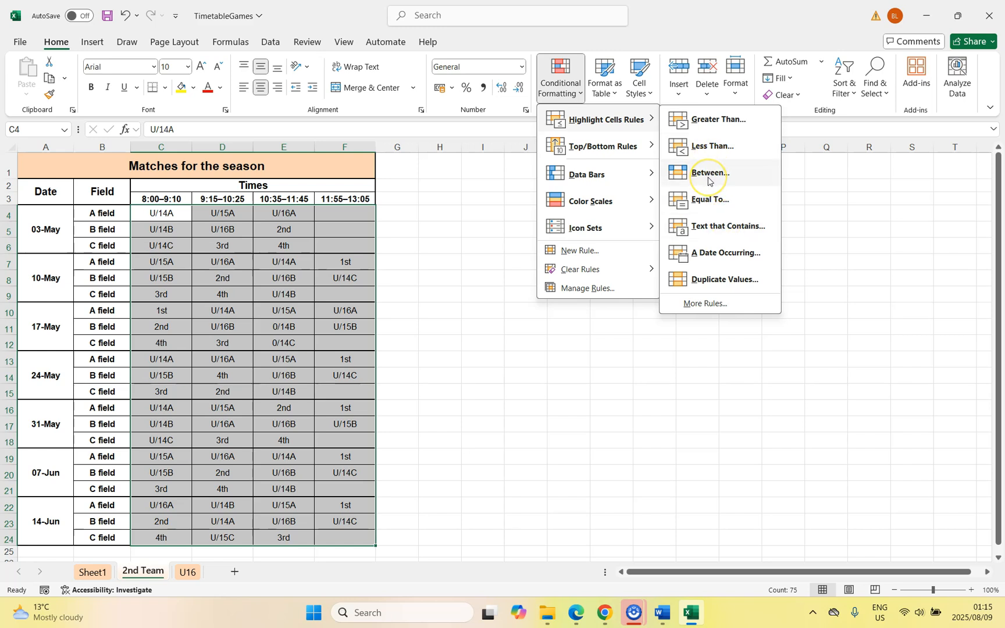
pyautogui.click(705, 202)
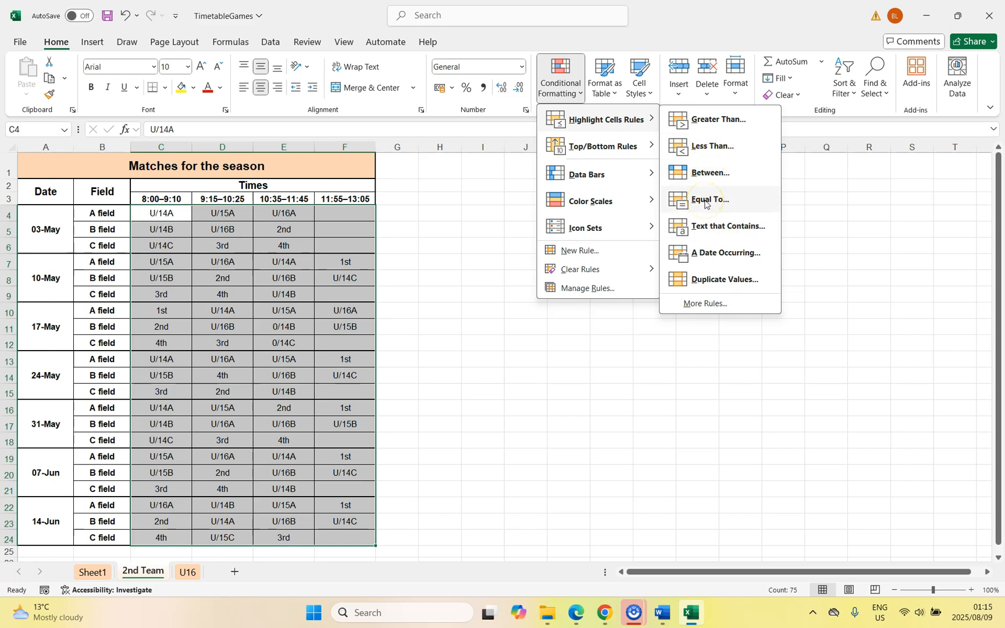
pyautogui.click(707, 202)
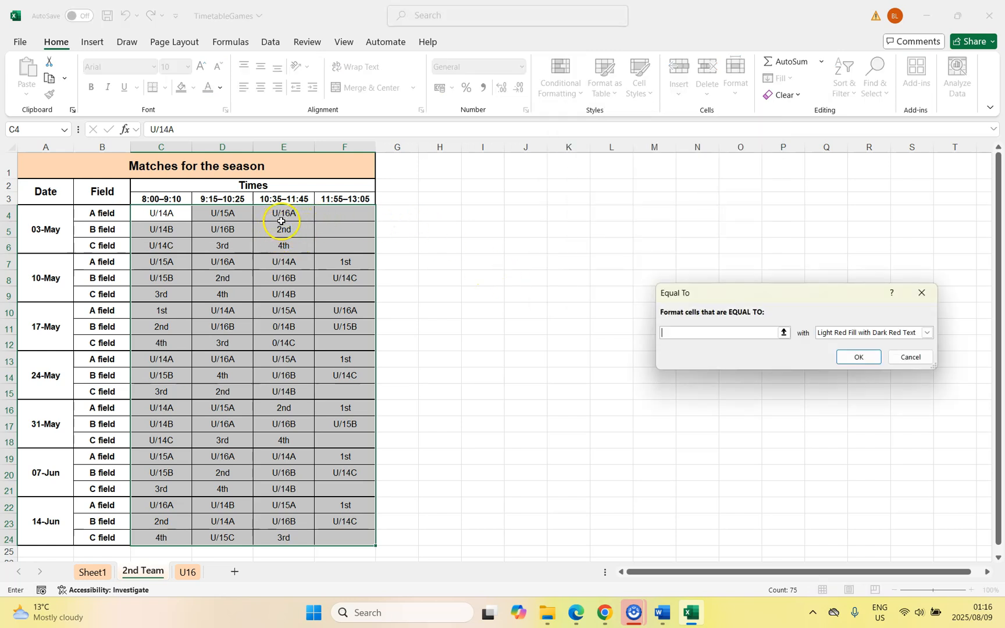
pyautogui.write('2nd')
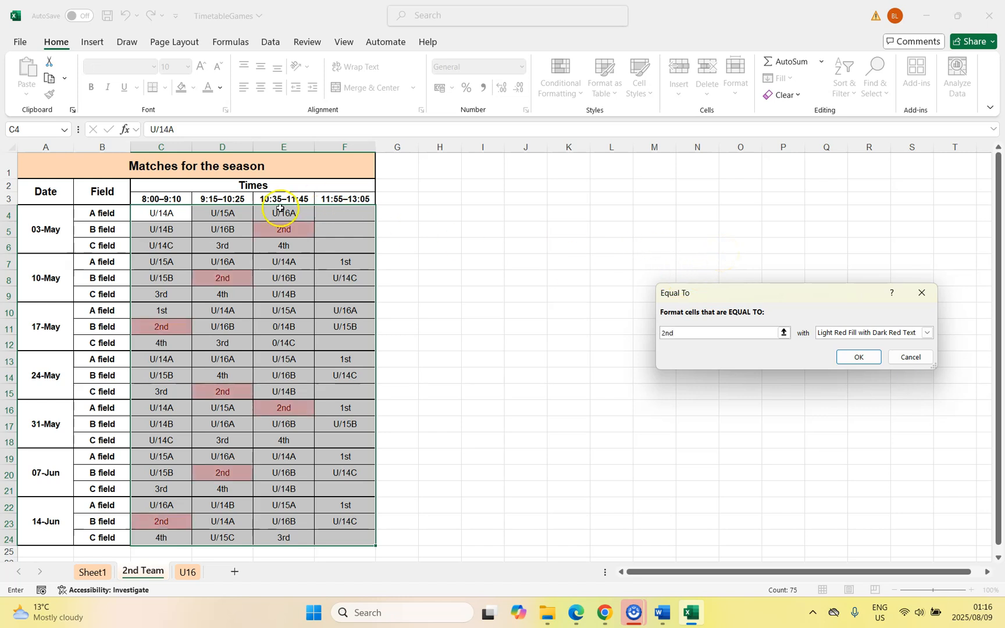
# Step: Try the preset formats Yellow Fill with Dark Yellow Text and Green Fill with Dark Green Text for the rule
pyautogui.click(926, 332)
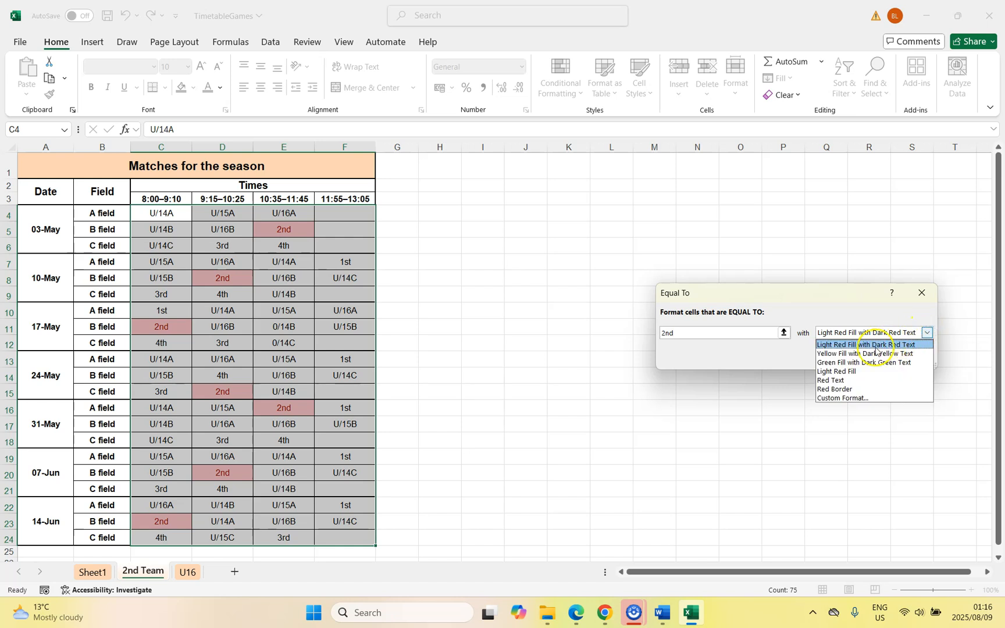
pyautogui.press('Down')
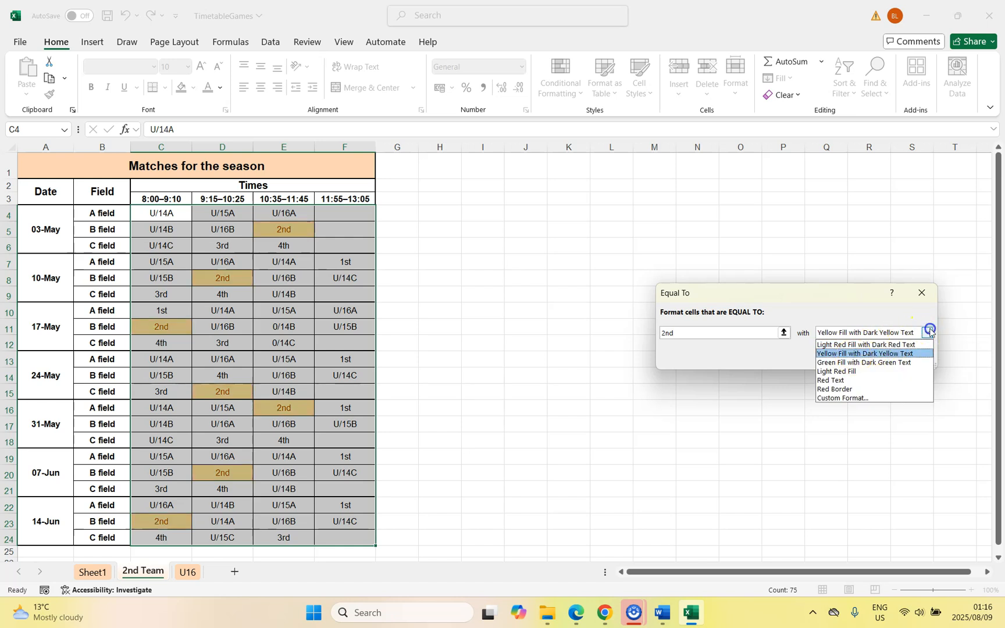
pyautogui.click(847, 362)
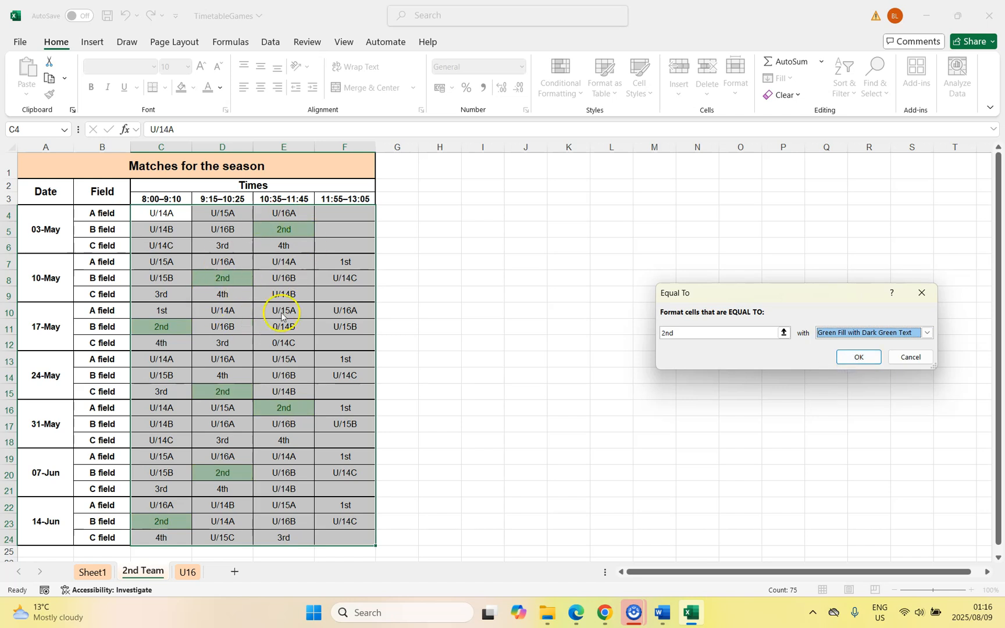
# Step: Choose a custom format for the matching cells and set its font to bold red
pyautogui.click(926, 332)
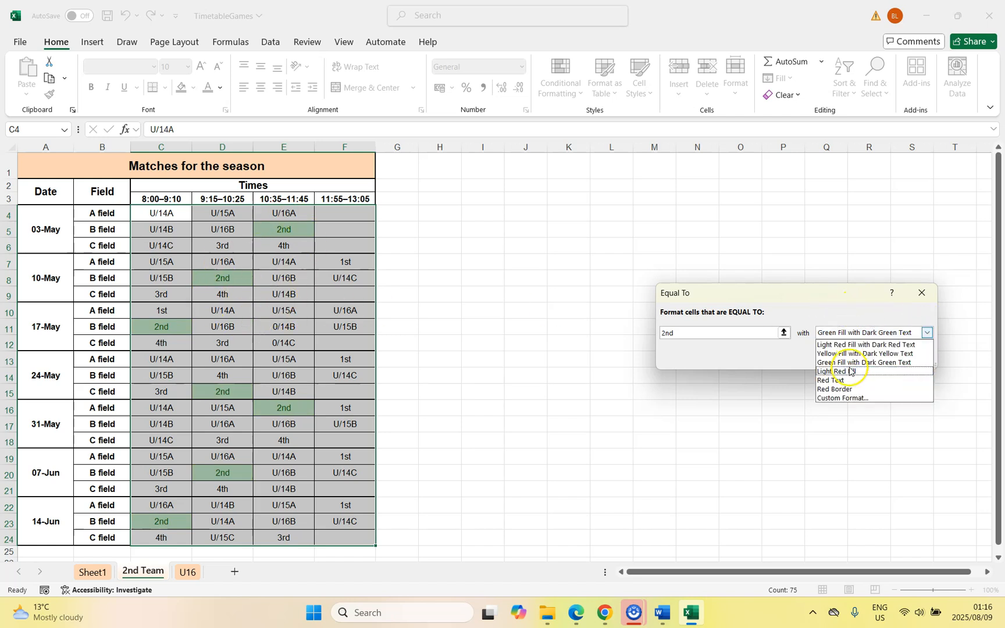
pyautogui.click(841, 399)
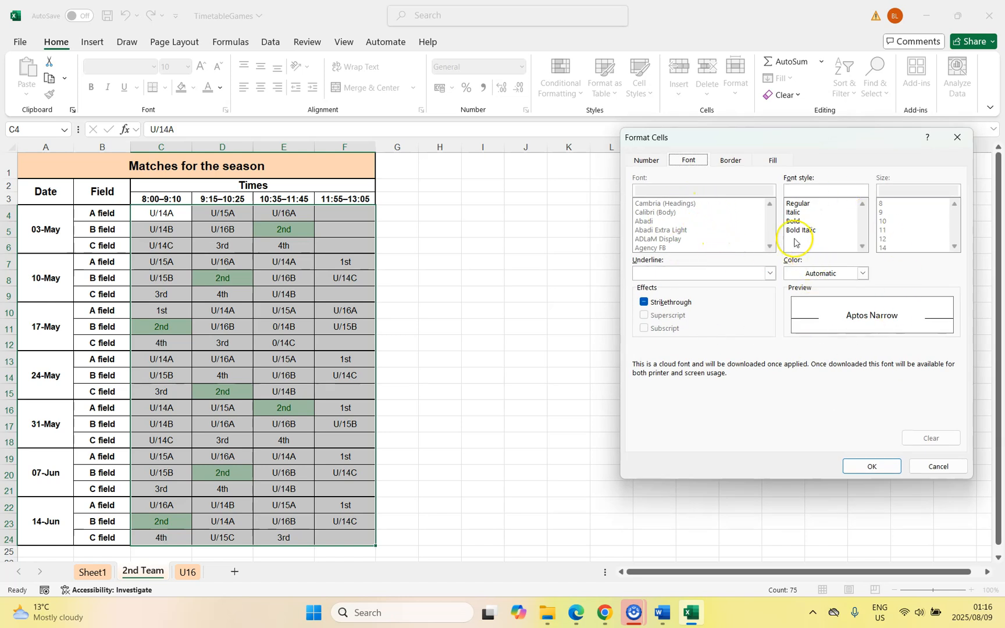
pyautogui.click(798, 222)
pyautogui.click(861, 273)
pyautogui.click(814, 461)
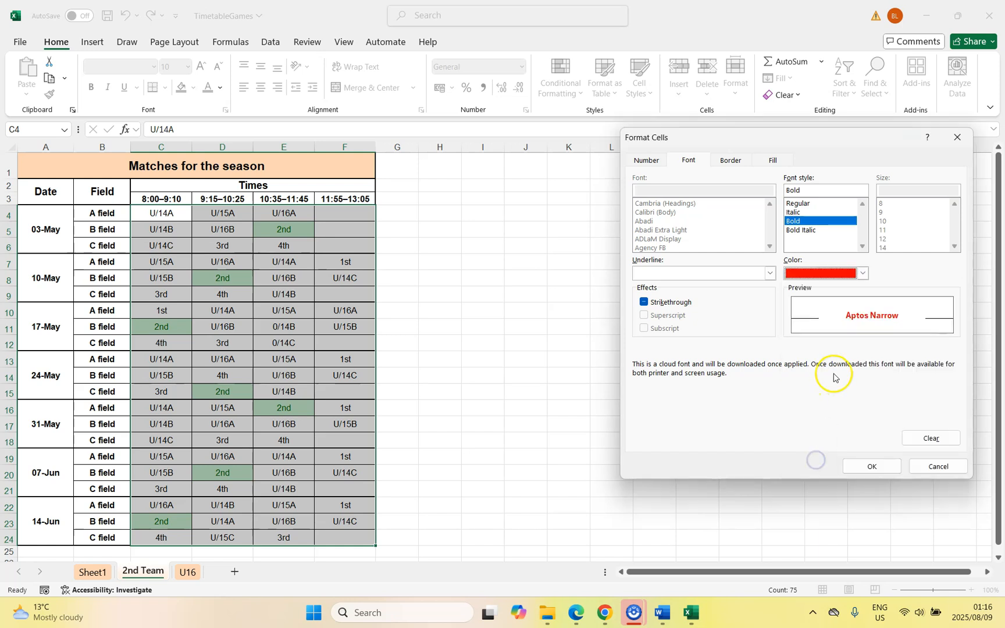
# Step: Add a red outline border to the rule's custom format
pyautogui.click(731, 160)
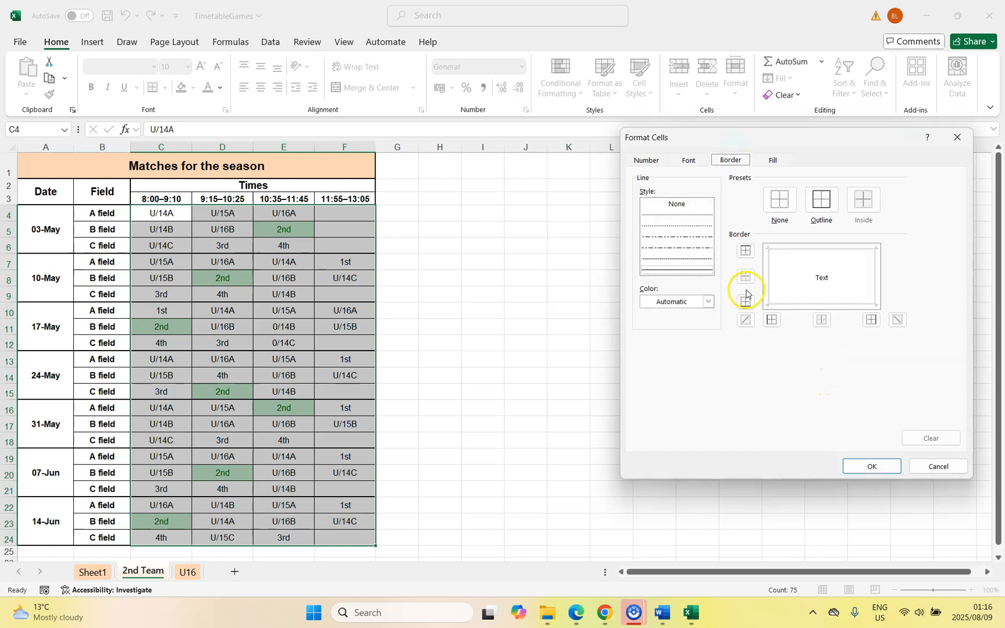
pyautogui.click(707, 301)
pyautogui.click(667, 490)
pyautogui.click(820, 199)
# Step: Give the custom format a light blue background fill and apply the conditional formatting rule
pyautogui.click(773, 160)
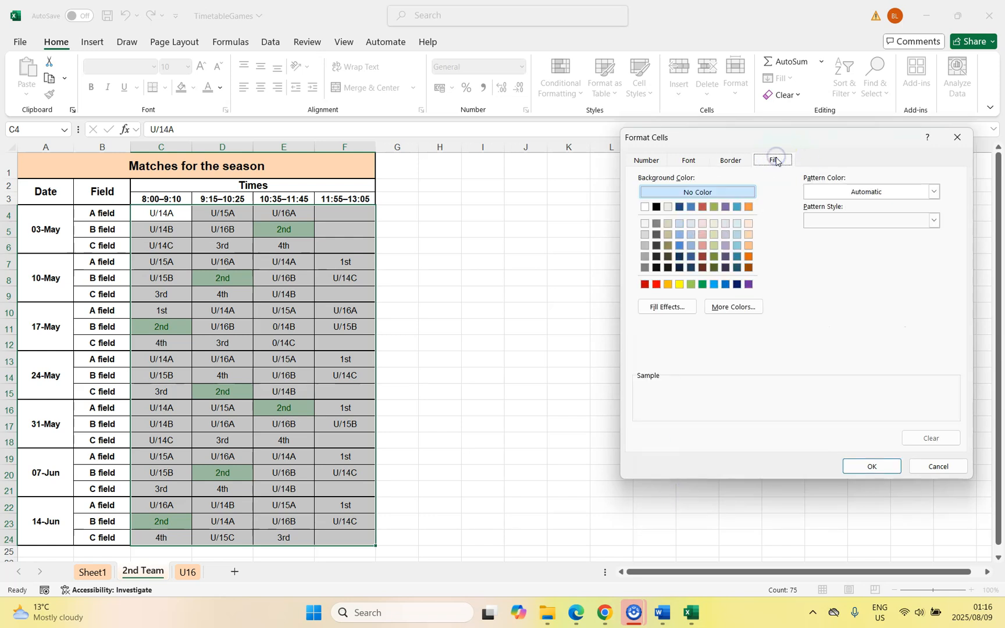
pyautogui.click(737, 236)
pyautogui.click(879, 466)
pyautogui.click(859, 364)
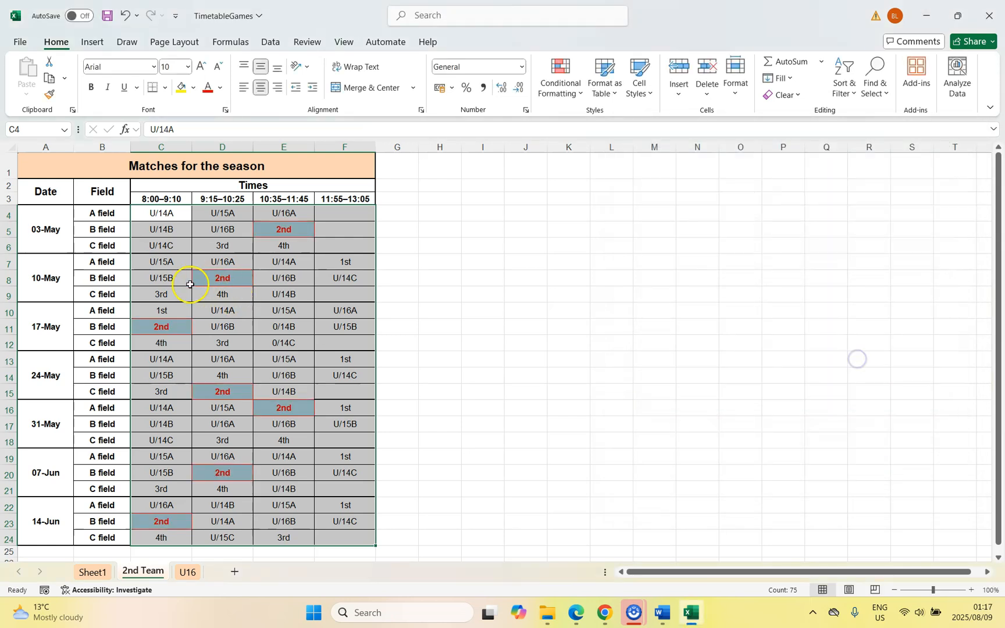
pyautogui.click(313, 300)
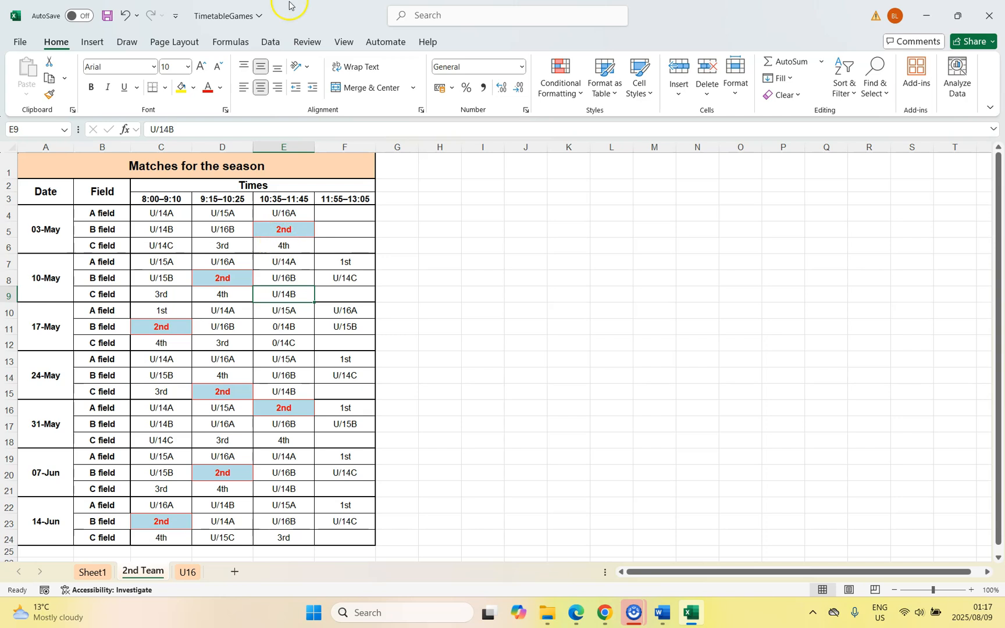
# Step: Enter 2nd in cell F6, the C field's 11:55–13:05 slot on 03-May, to test the rule
pyautogui.click(358, 249)
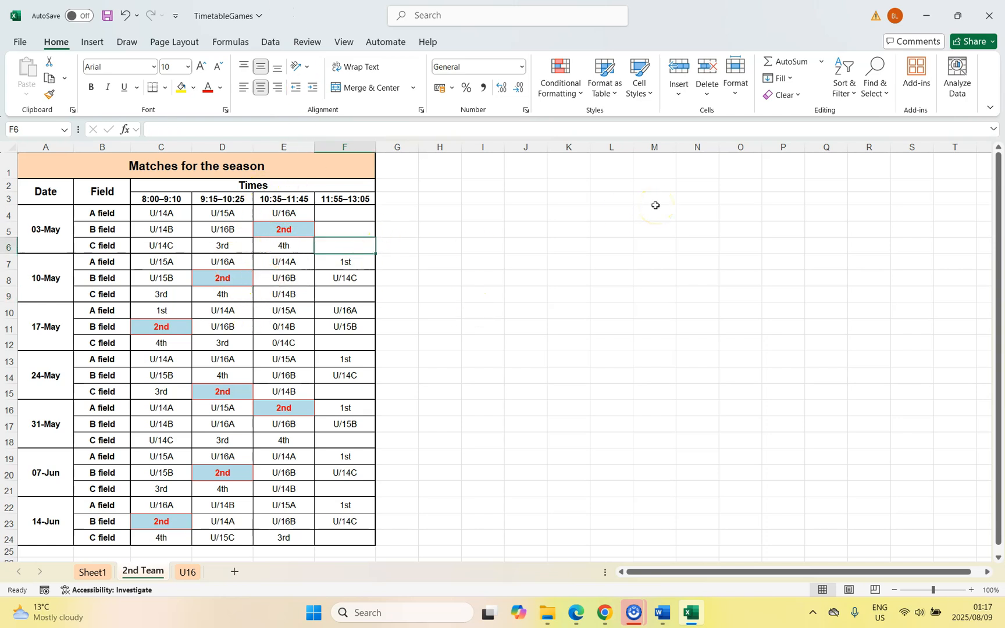
pyautogui.write('2nd')
pyautogui.press('Tab')
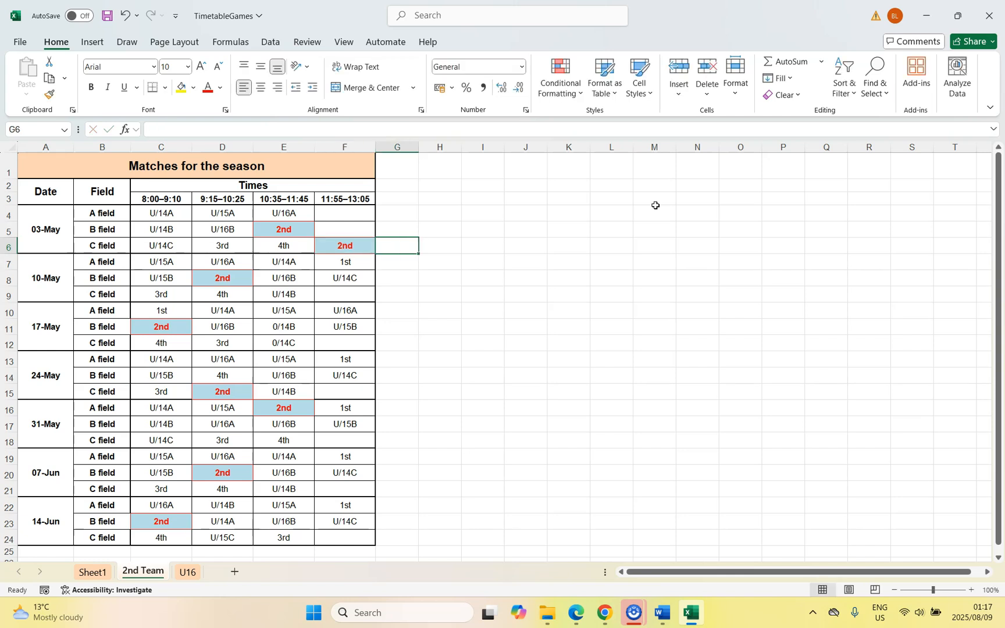
# Step: Clear the test entry from cell F6 and switch to the U16 sheet
pyautogui.press('Left')
pyautogui.press('Delete')
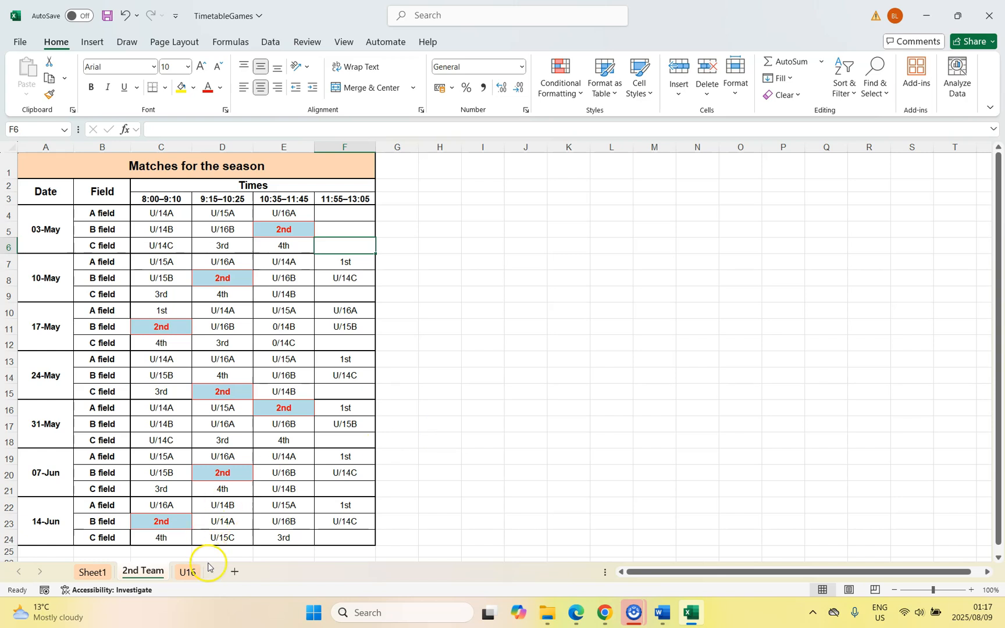
pyautogui.click(188, 572)
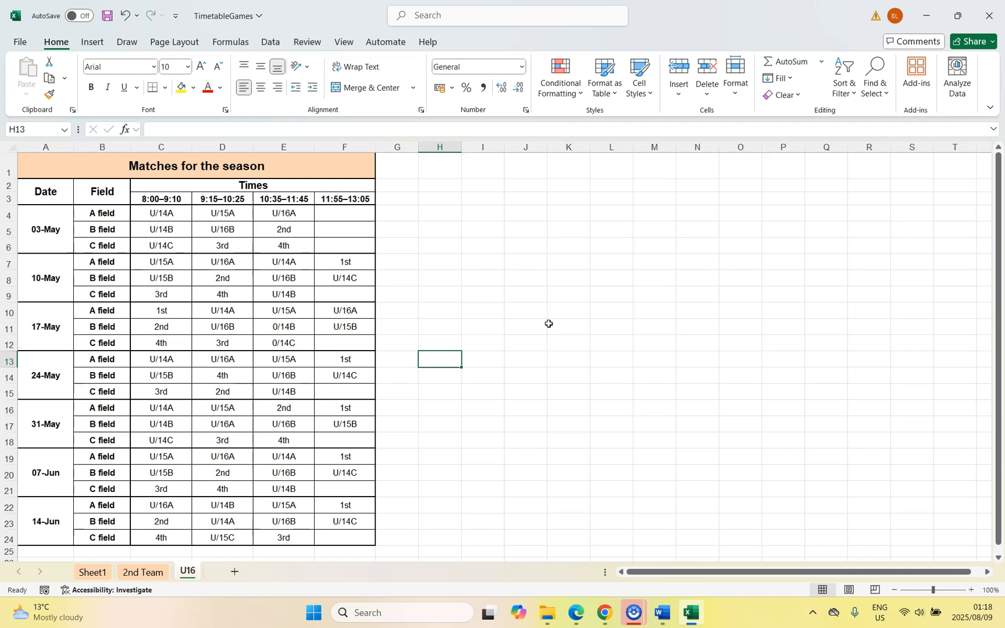
pyautogui.click(276, 291)
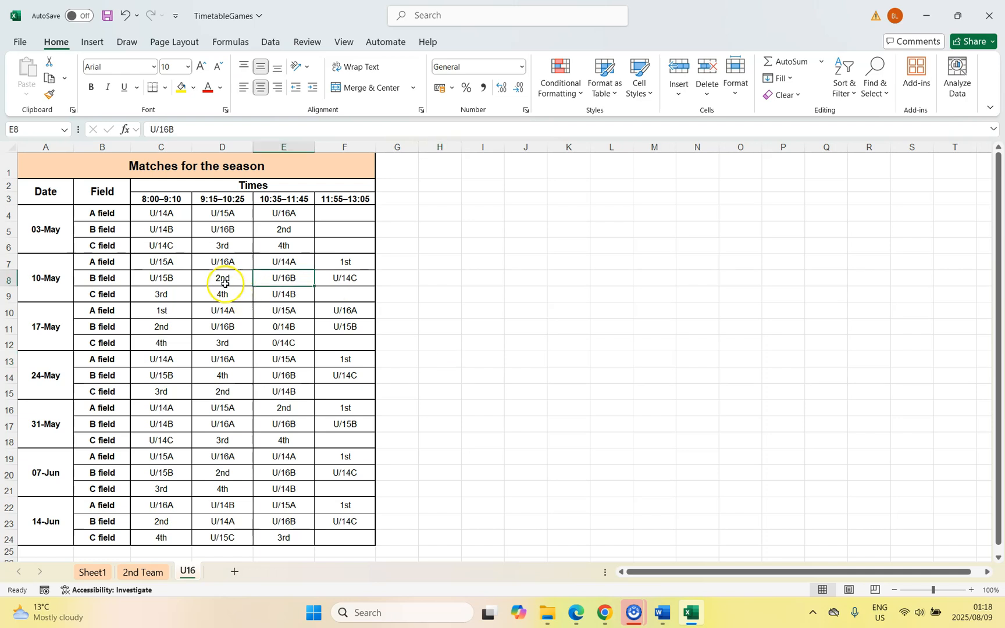
pyautogui.click(230, 230)
pyautogui.click(273, 213)
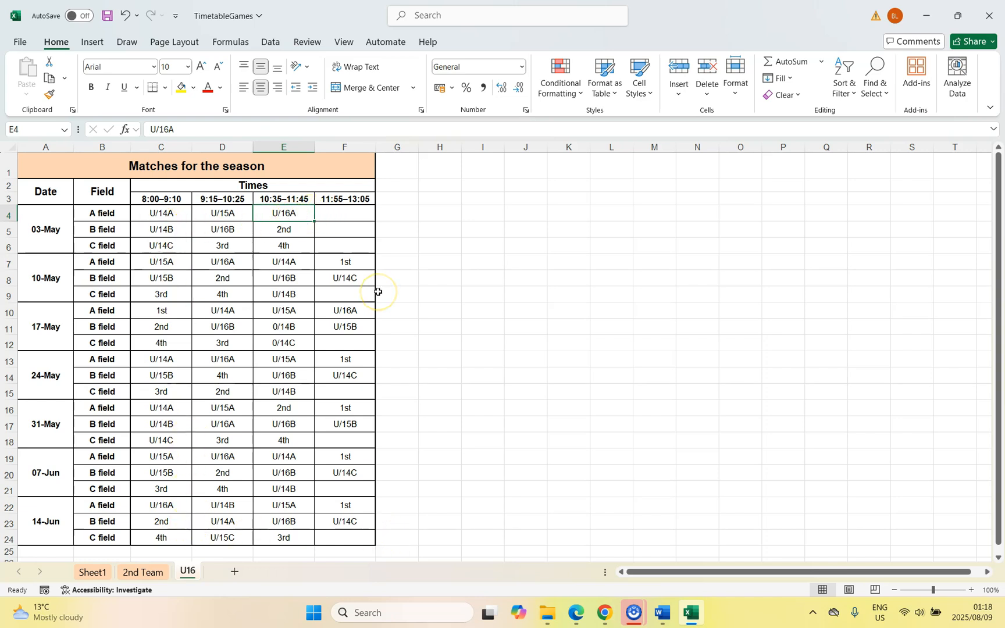
# Step: Create a Text That Contains highlight rule for the match cells C4:F24 with U/16 as the text to find
pyautogui.moveTo(162, 213); pyautogui.dragTo(356, 538)
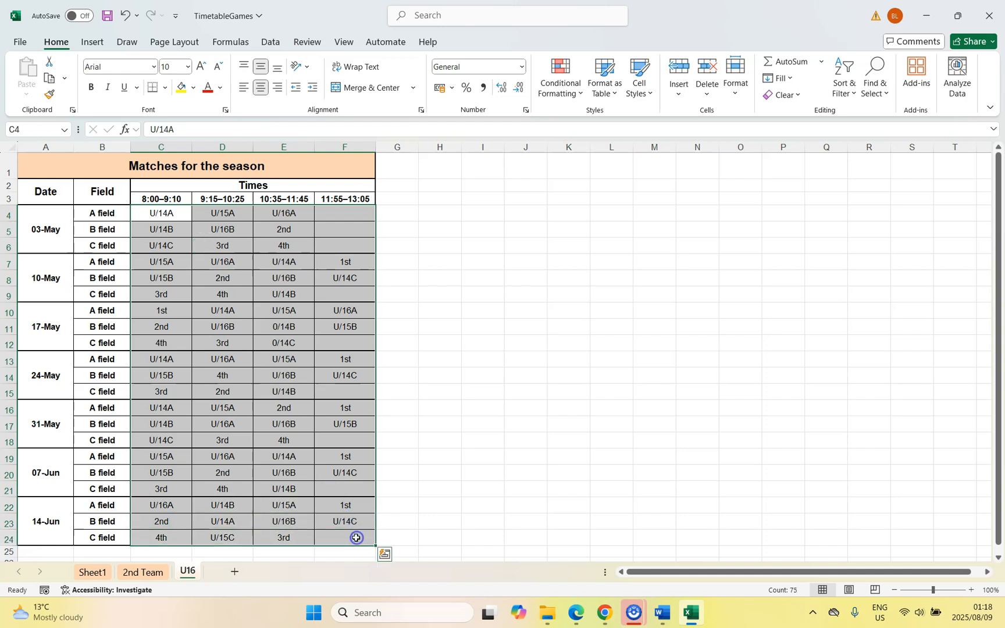
pyautogui.click(579, 99)
pyautogui.moveTo(605, 120)
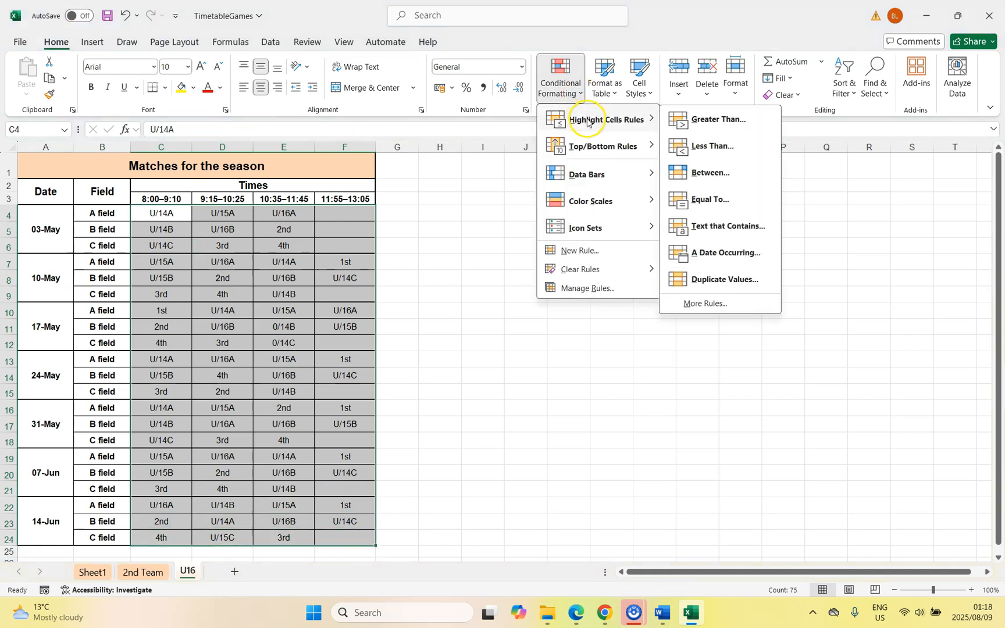
pyautogui.click(697, 120)
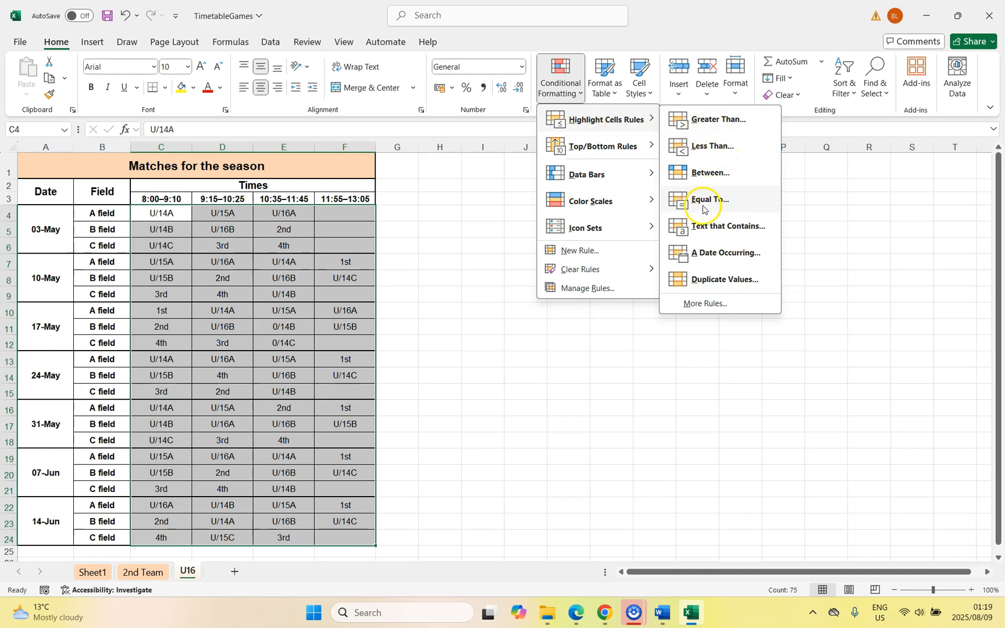
pyautogui.click(715, 232)
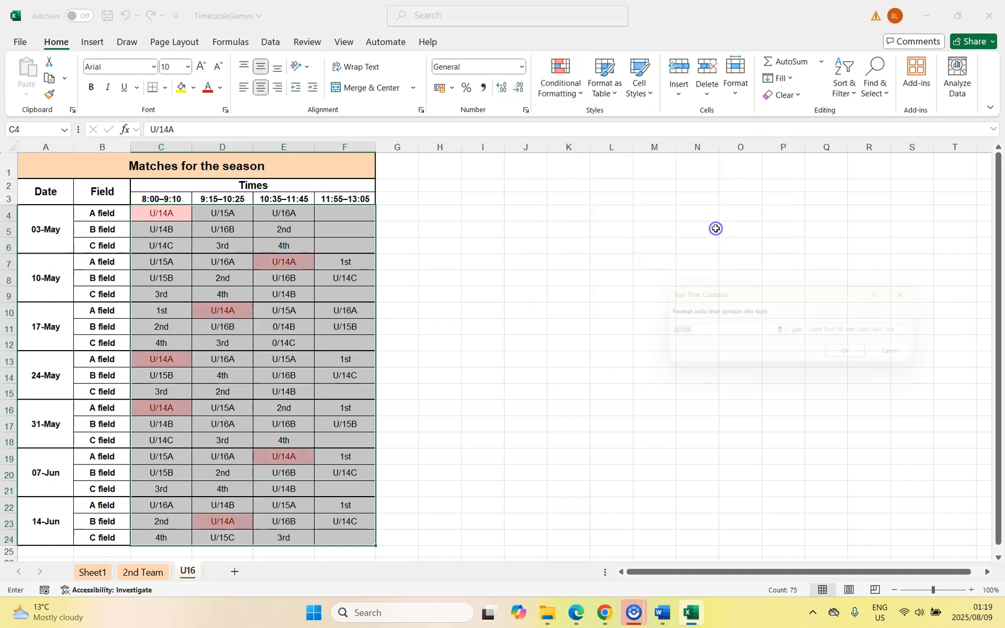
pyautogui.click(679, 334)
pyautogui.press('BackSpace')
pyautogui.press('BackSpace')
pyautogui.write('6')
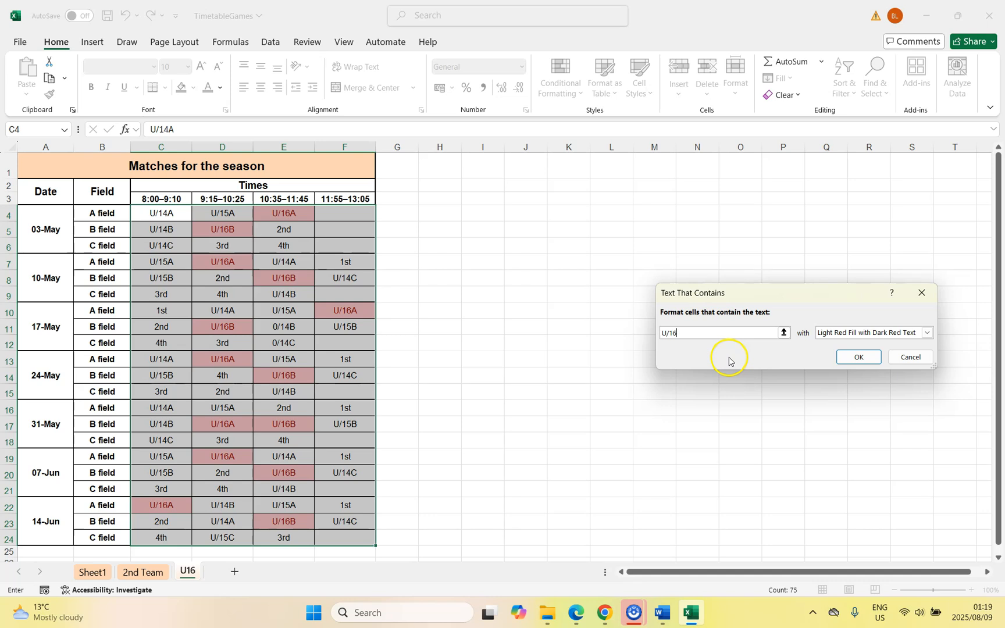
# Step: Set the rule's format to Green Fill with Dark Green Text and apply it
pyautogui.click(926, 334)
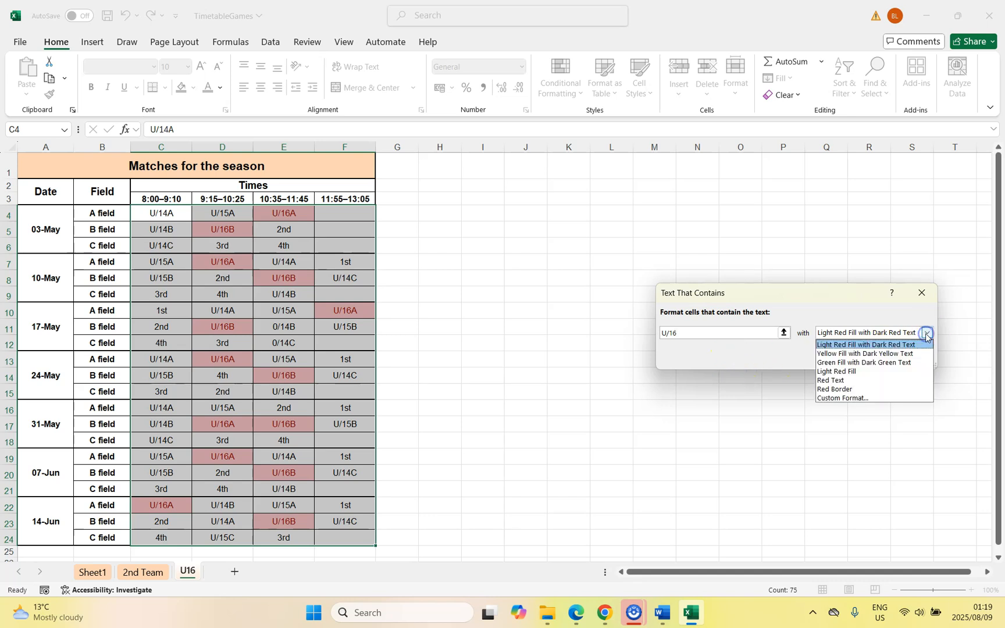
pyautogui.click(875, 363)
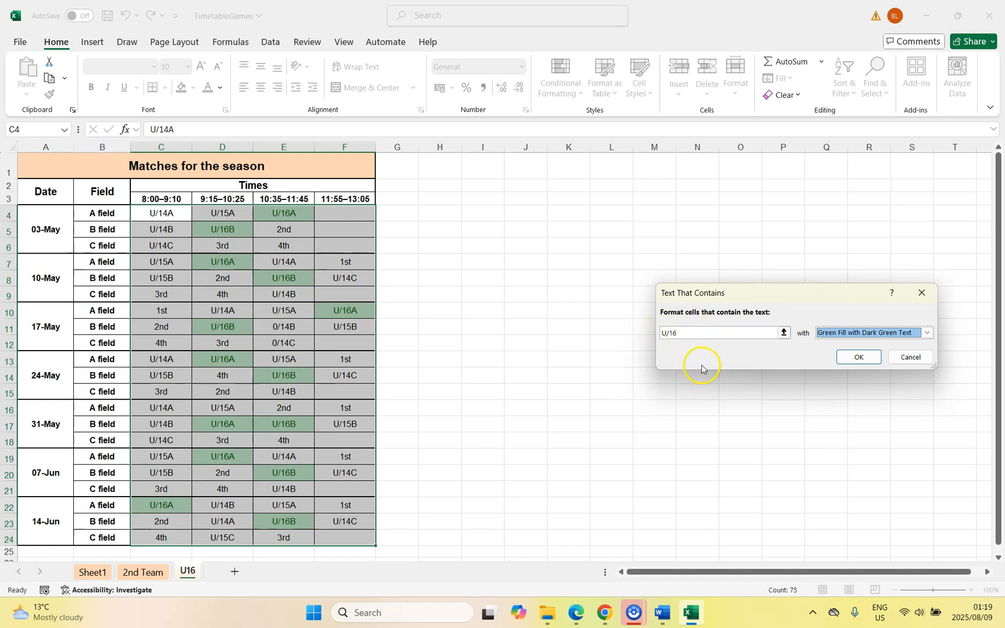
pyautogui.click(857, 356)
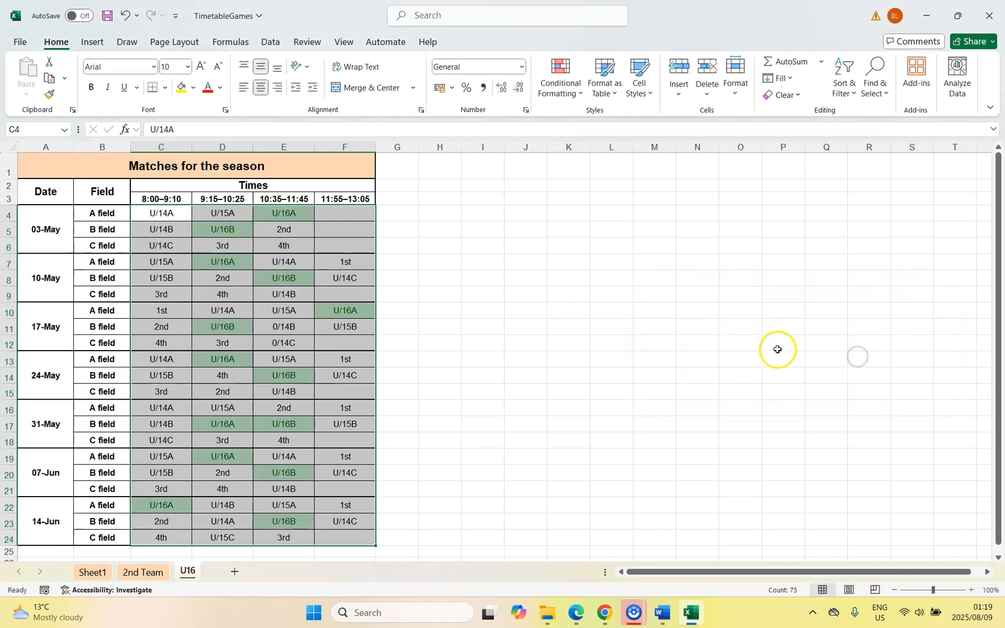
pyautogui.click(483, 294)
pyautogui.click(289, 211)
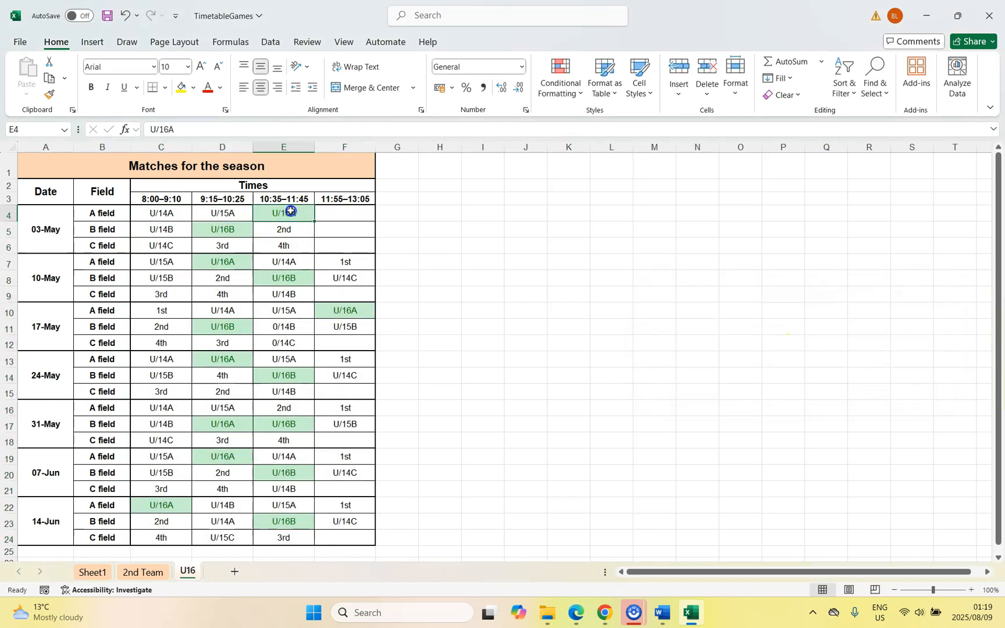
pyautogui.click(231, 229)
pyautogui.click(230, 262)
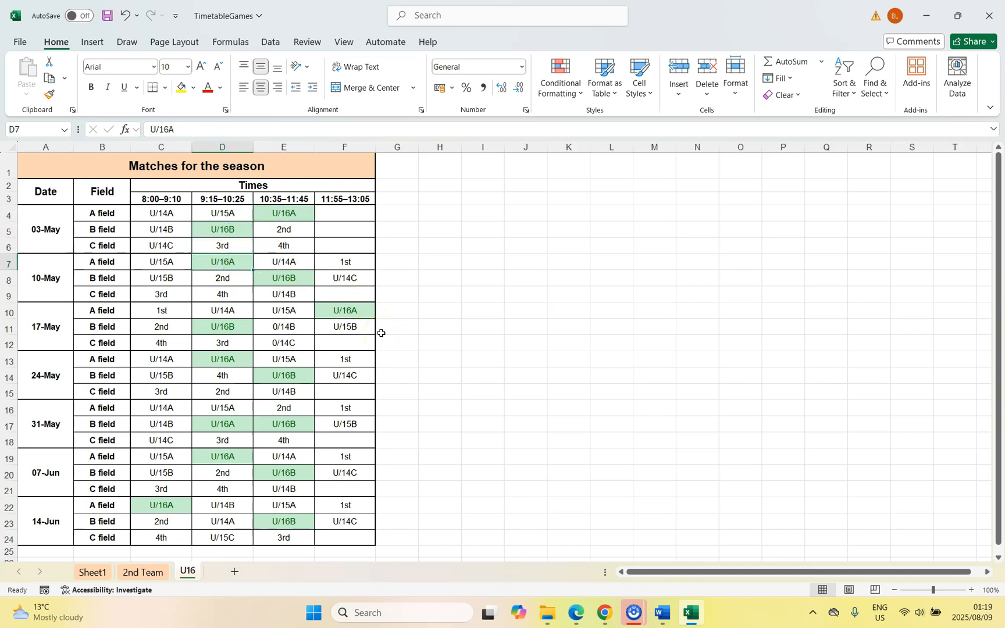
# Step: Test the rule by entering U/16C in F9, the C field's 11:55–13:05 slot on 10-May, and clear the cell again
pyautogui.click(349, 296)
pyautogui.write('U/16C')
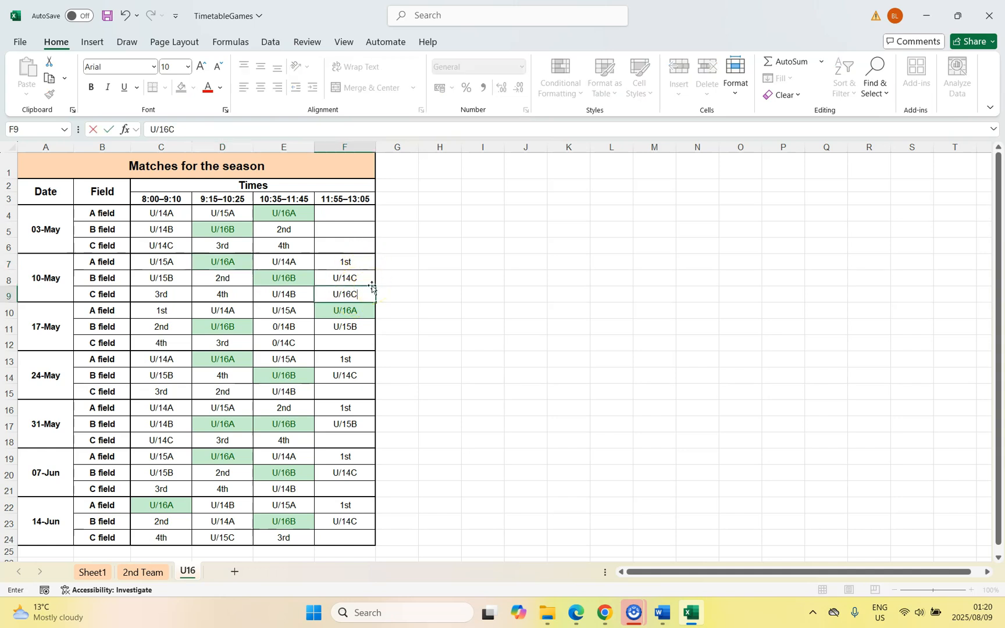
pyautogui.click(443, 262)
pyautogui.click(346, 294)
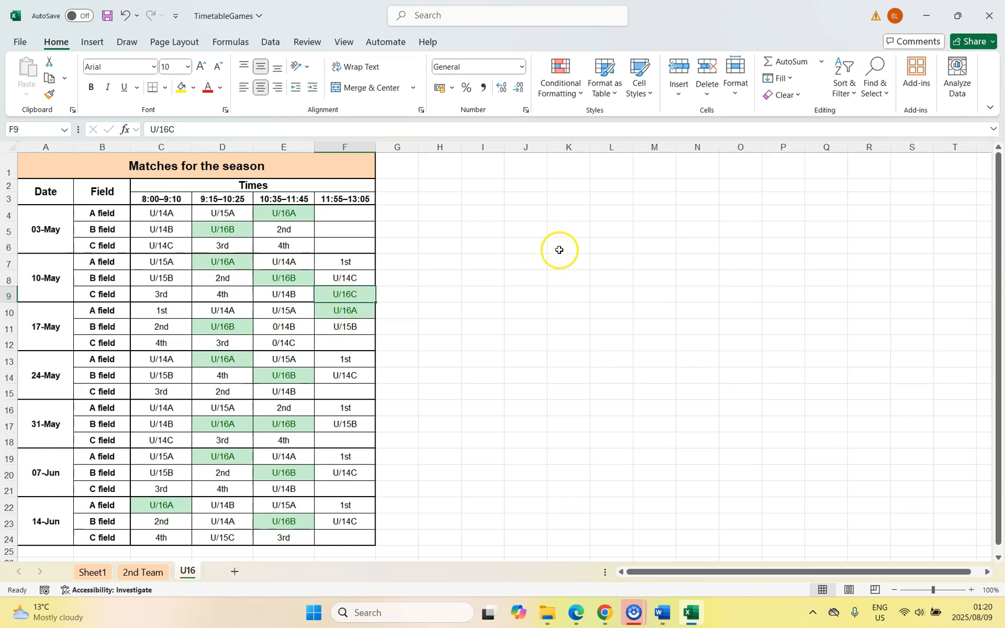
pyautogui.press('Delete')
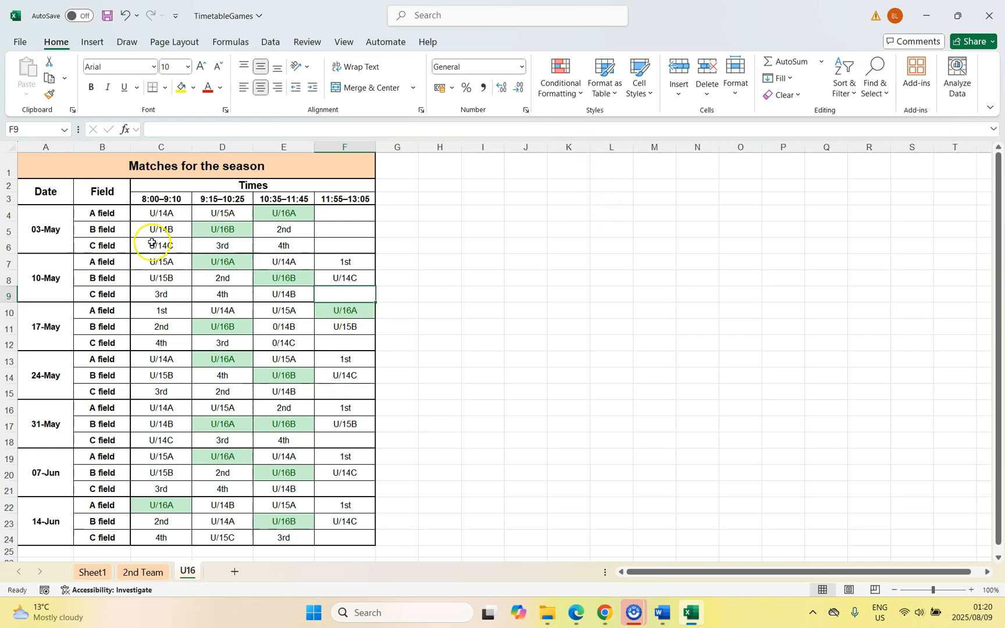
# Step: Start an Equal To highlight rule for the match cells C4:F24 and empty its comparison value
pyautogui.moveTo(150, 214); pyautogui.dragTo(339, 536)
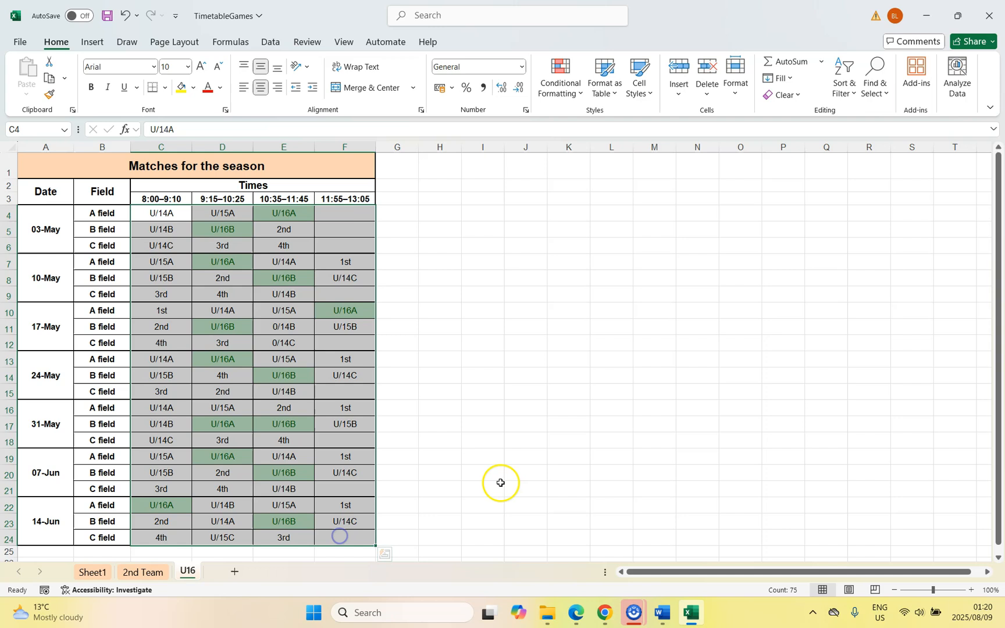
pyautogui.click(578, 97)
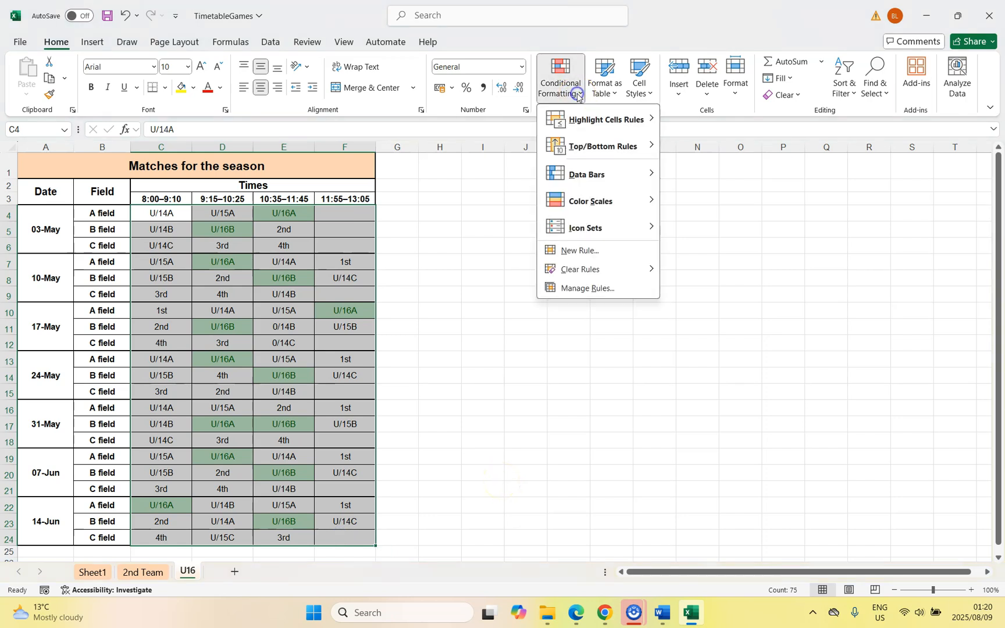
pyautogui.click(594, 133)
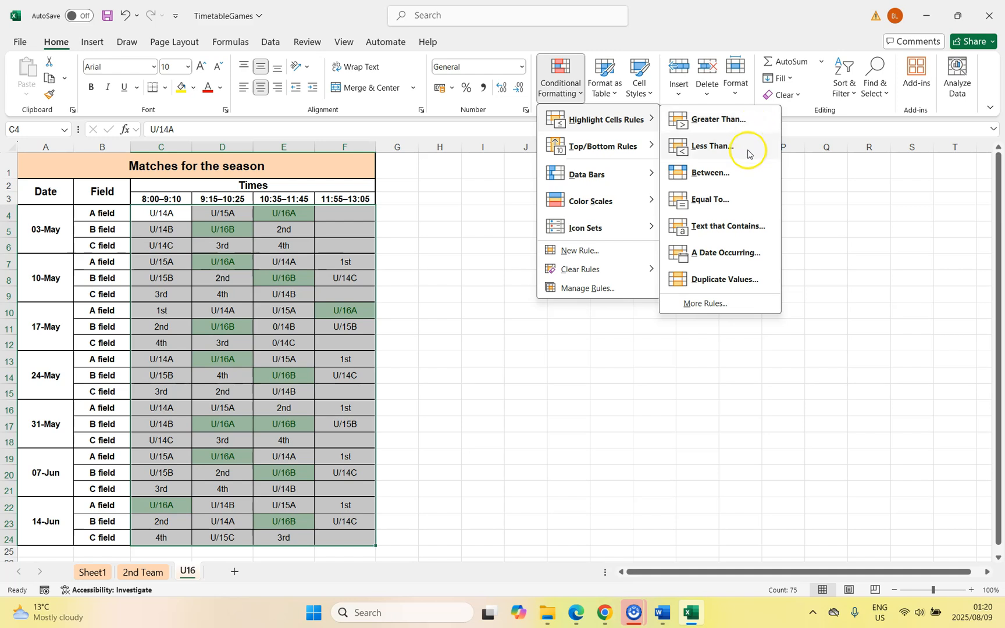
pyautogui.click(729, 196)
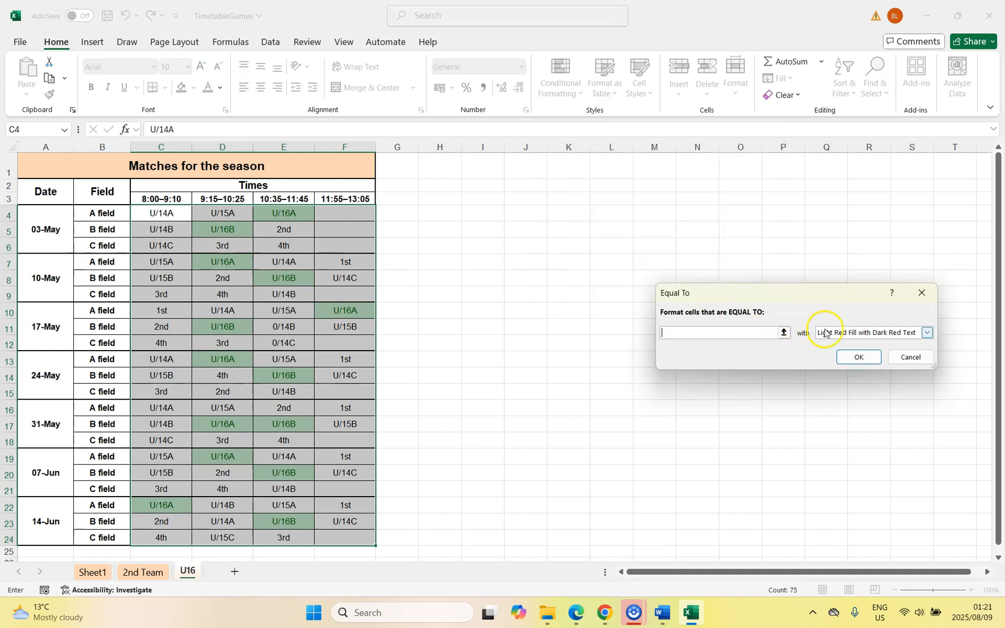
pyautogui.press('BackSpace')
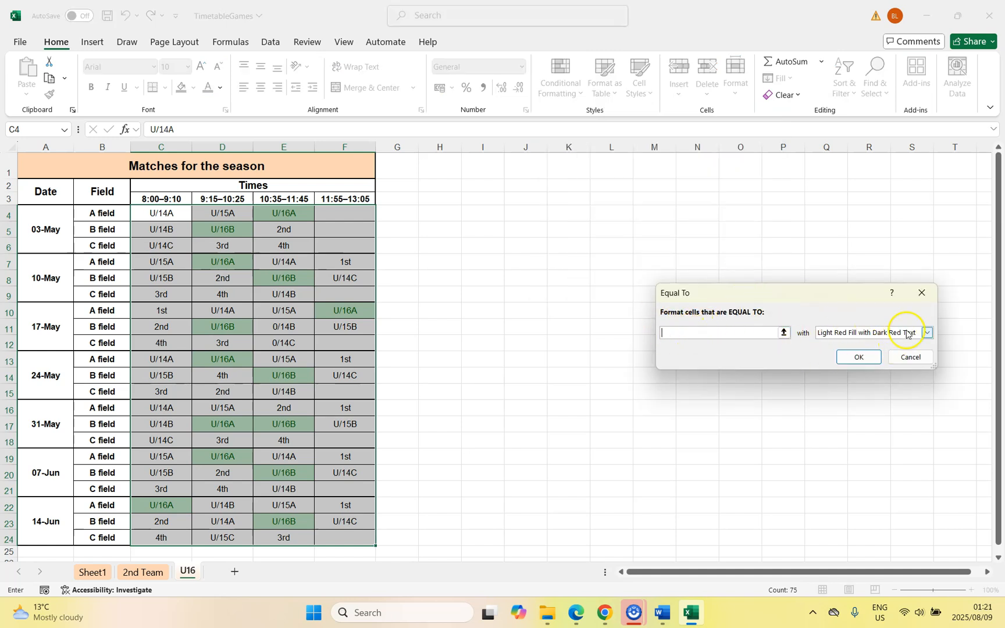